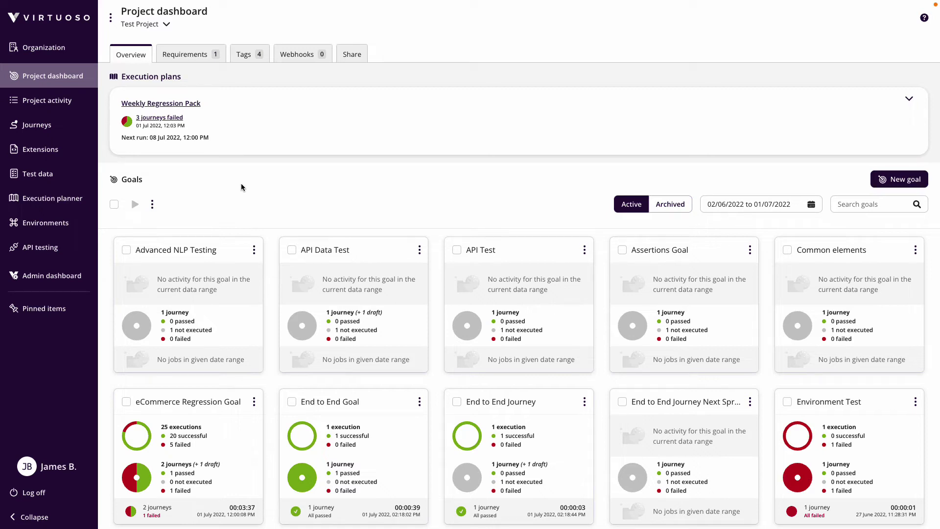
- From the organization's Apps list, install Flow (If this then that) with an existing member as app user
left_click(42, 49)
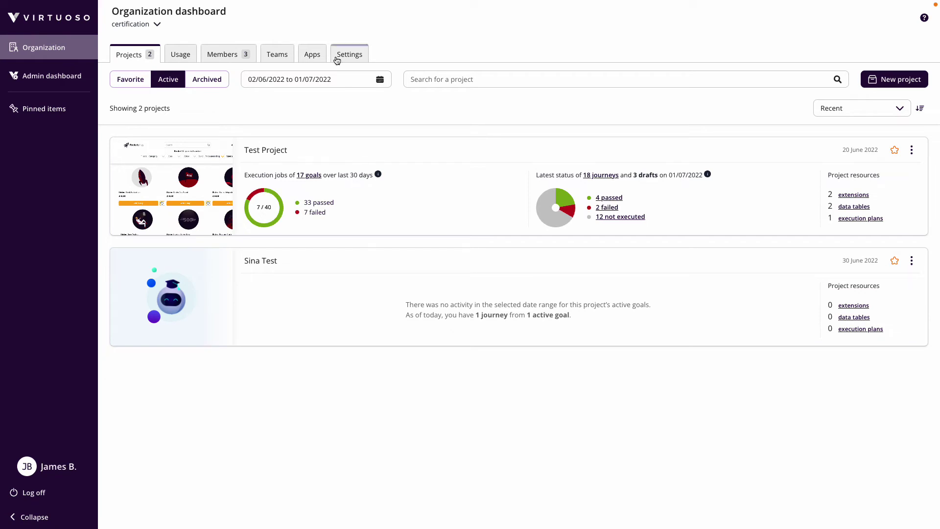
left_click(312, 55)
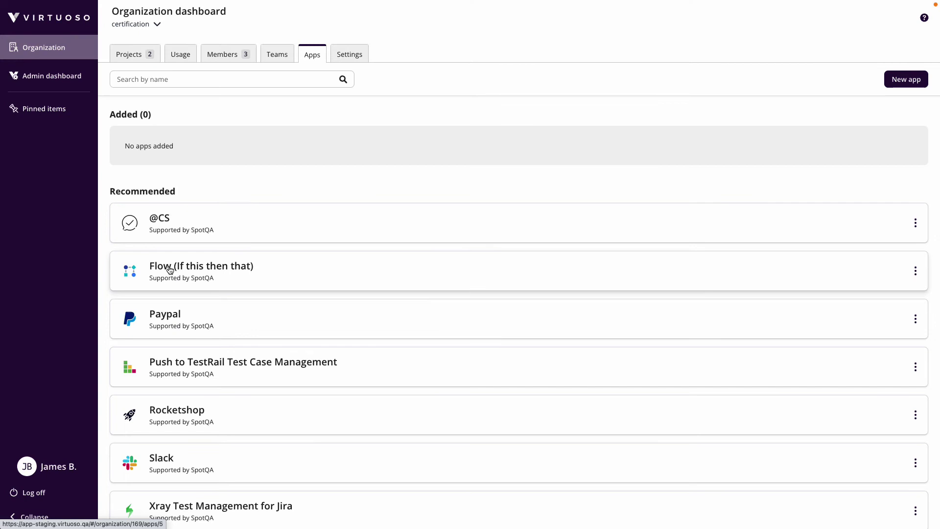
left_click(211, 267)
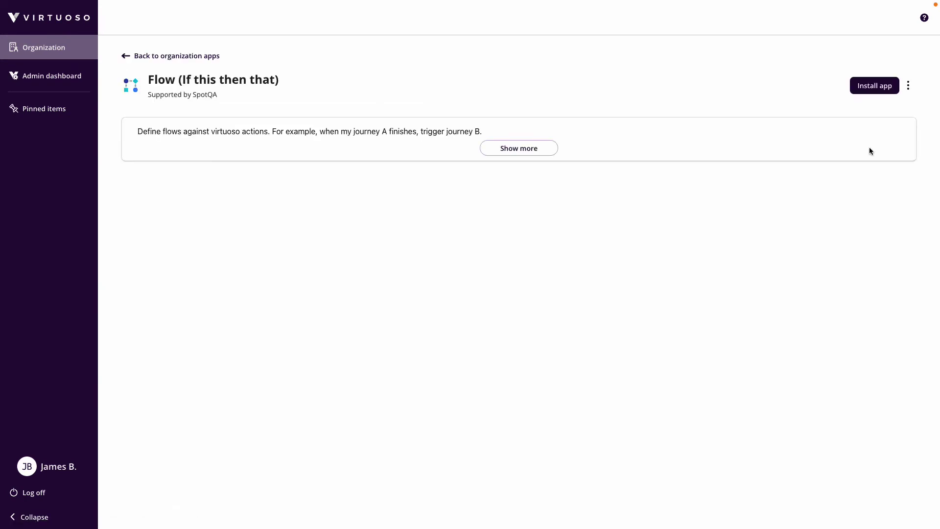
left_click(883, 88)
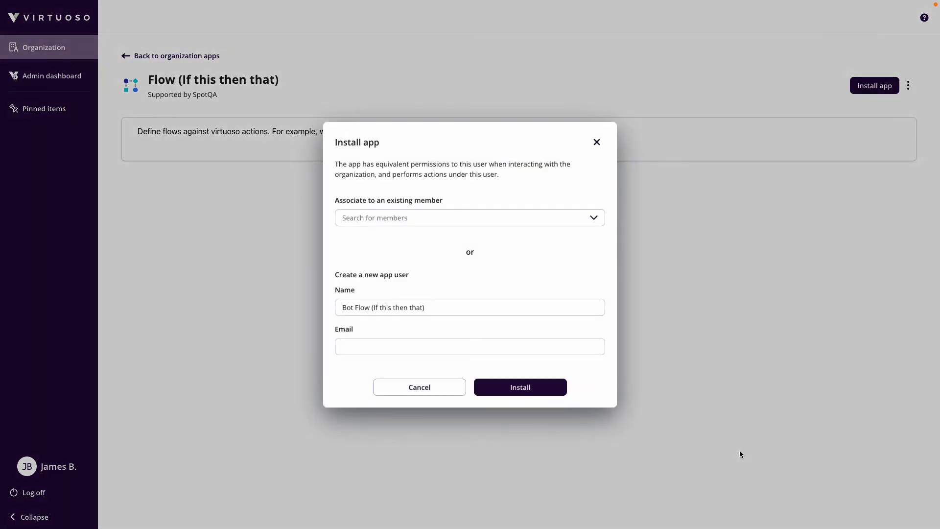
left_click(592, 221)
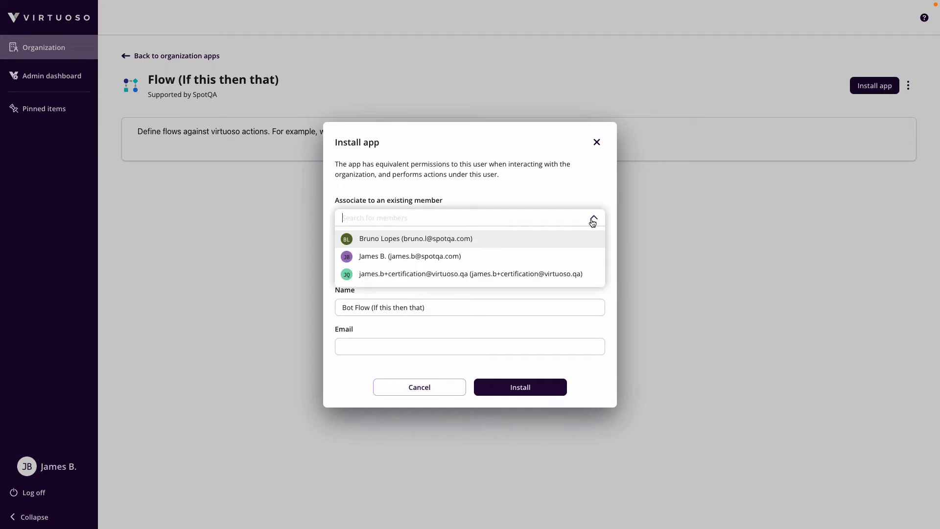
left_click(415, 276)
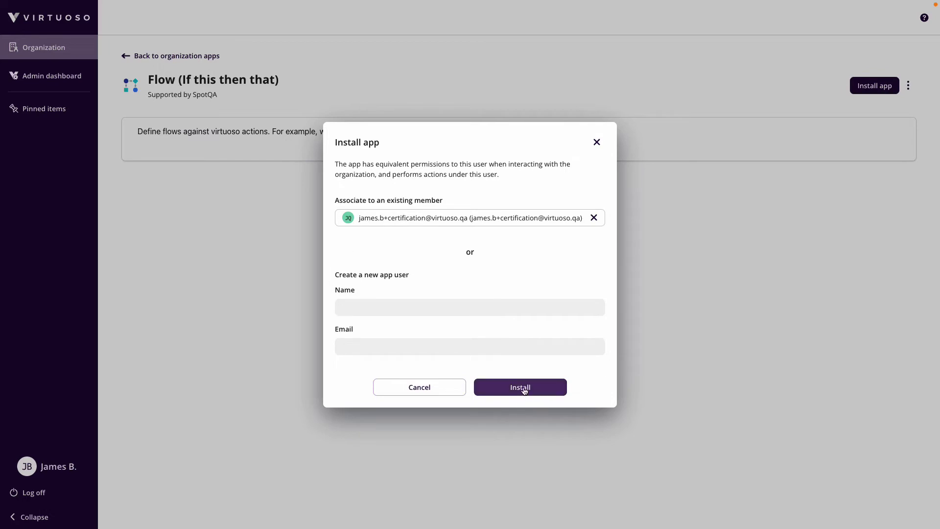
left_click(523, 388)
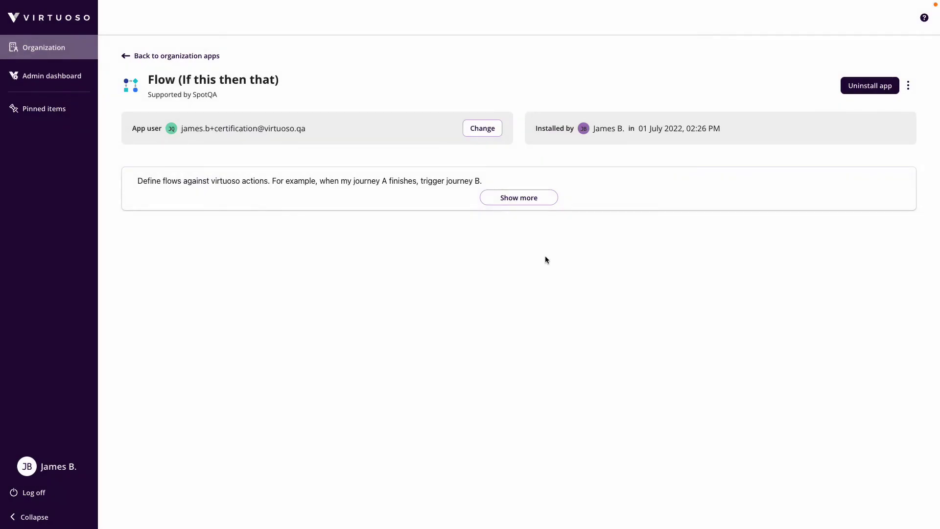
- Open Test Project's dashboard and check its options menu without choosing anything
left_click(59, 51)
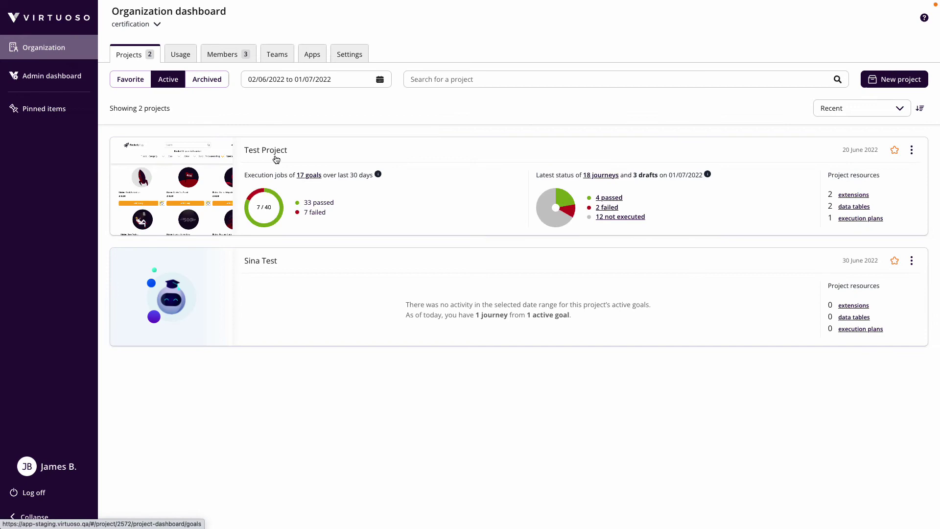
left_click(259, 152)
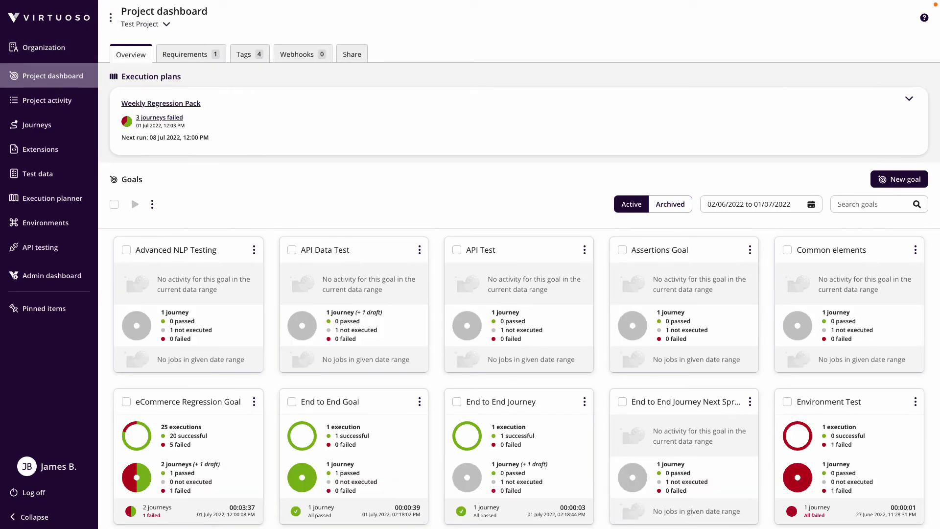
left_click(111, 18)
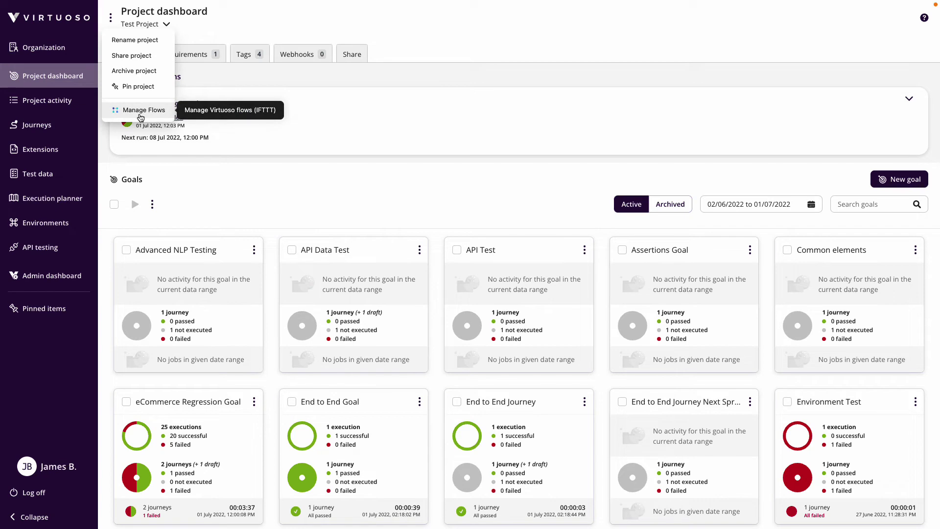
left_click(213, 193)
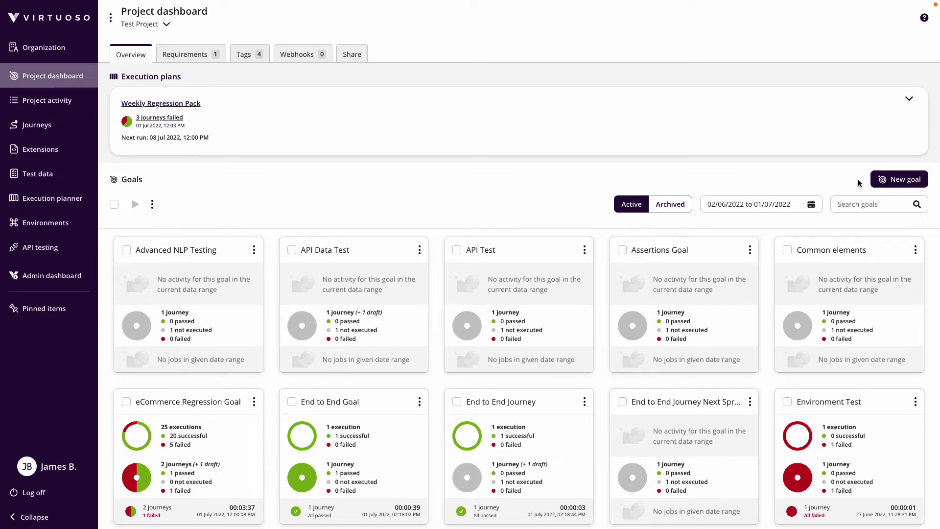
- Create goal 'Flows Goal' starting at rocketshop.virtuoso.qa and add its first journey
left_click(895, 179)
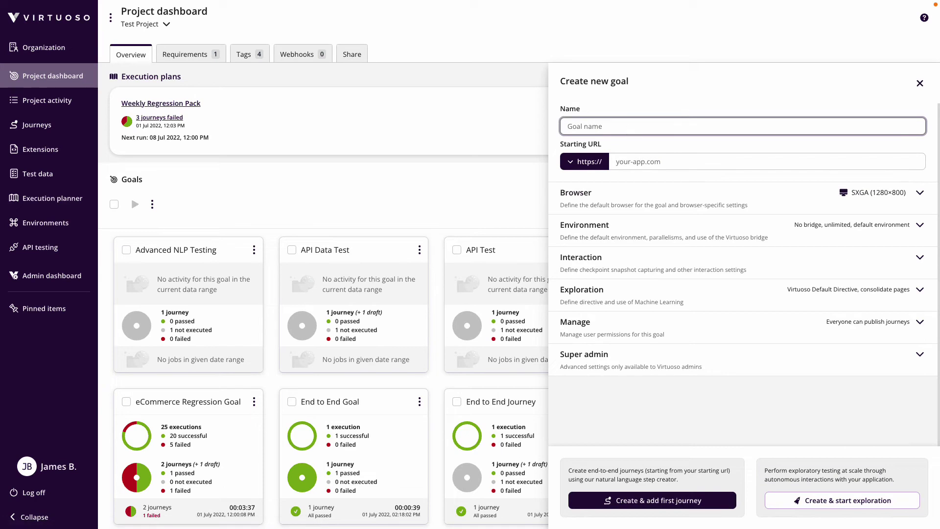
type("Flows Goal")
left_click(656, 163)
type("rocketshgop")
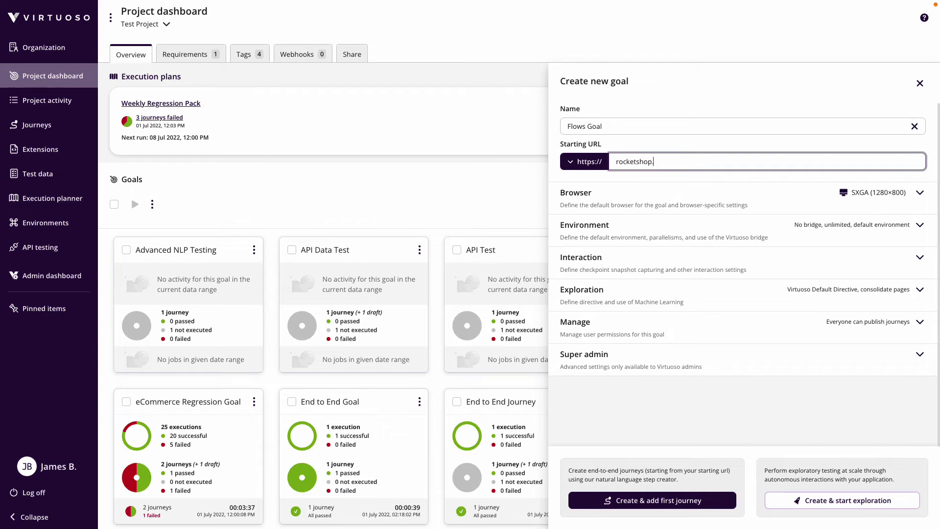
type("virtuoso.qa")
left_click(651, 500)
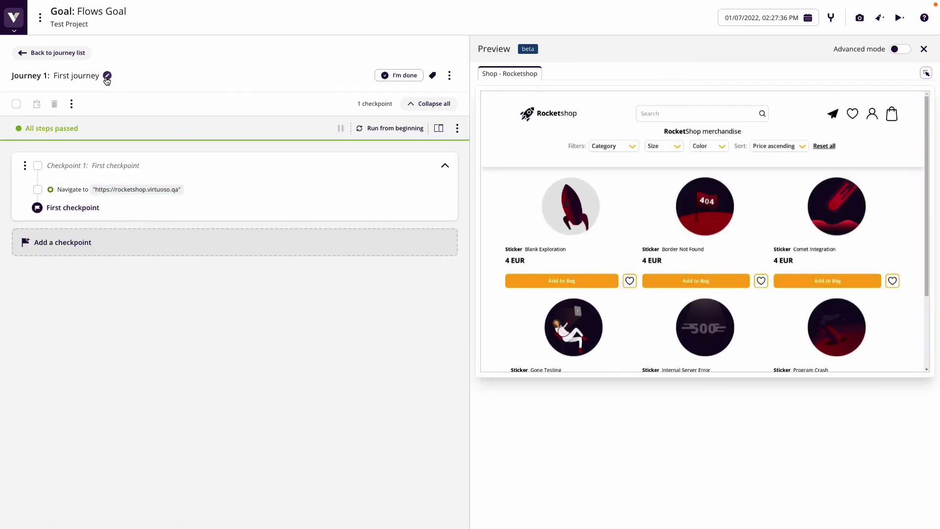
- Rename the journey to 'Flows Journey 1'
left_click(101, 77)
left_click_drag(100, 78, 12, 73)
type("Flows Journey 1")
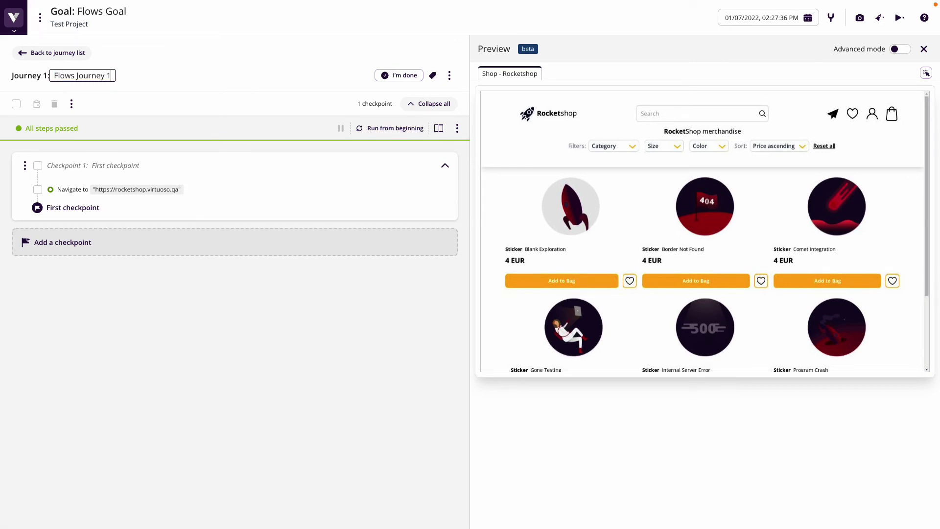
key("Return")
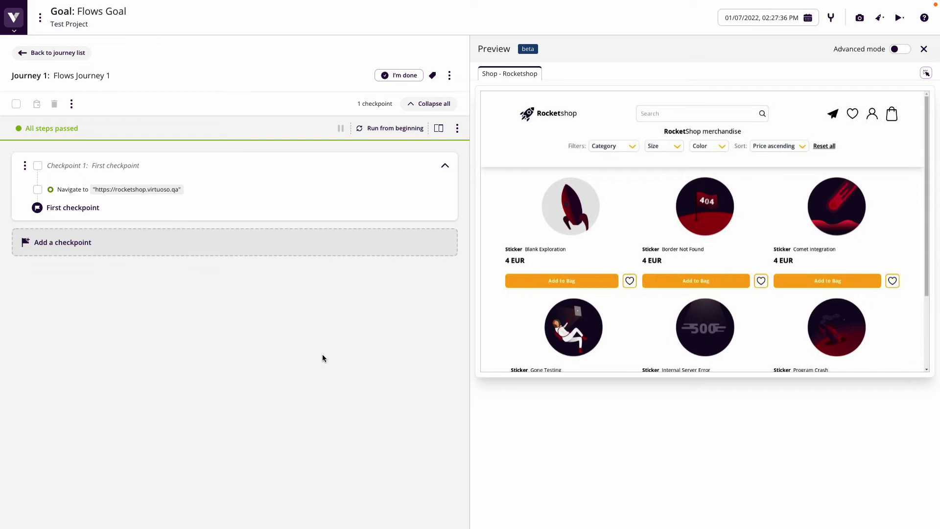
- Add a 'Product' checkpoint with a step waiting for the shop page header
left_click(188, 224)
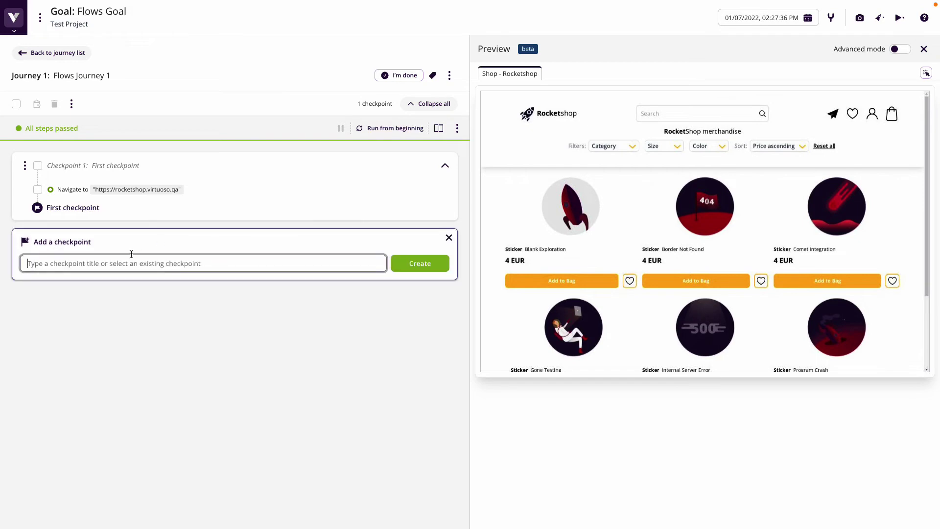
type("Produc")
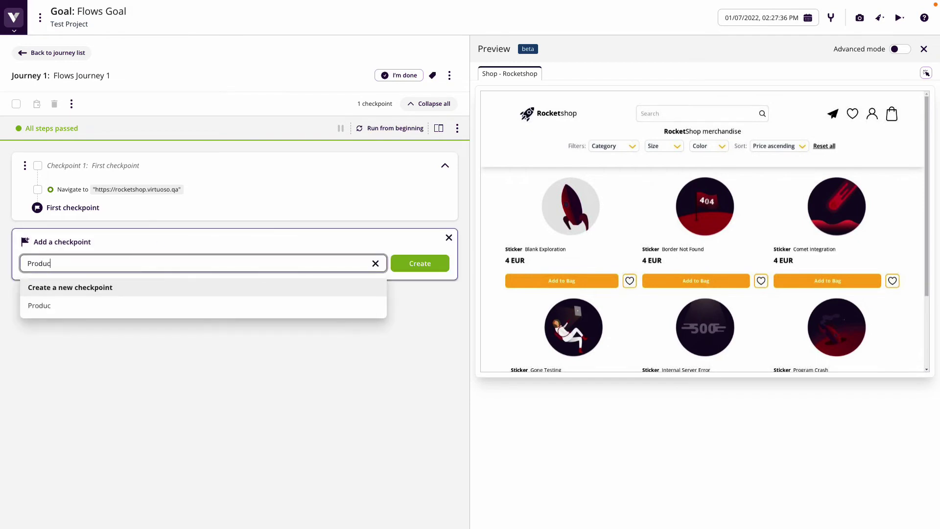
type("t")
key("Return")
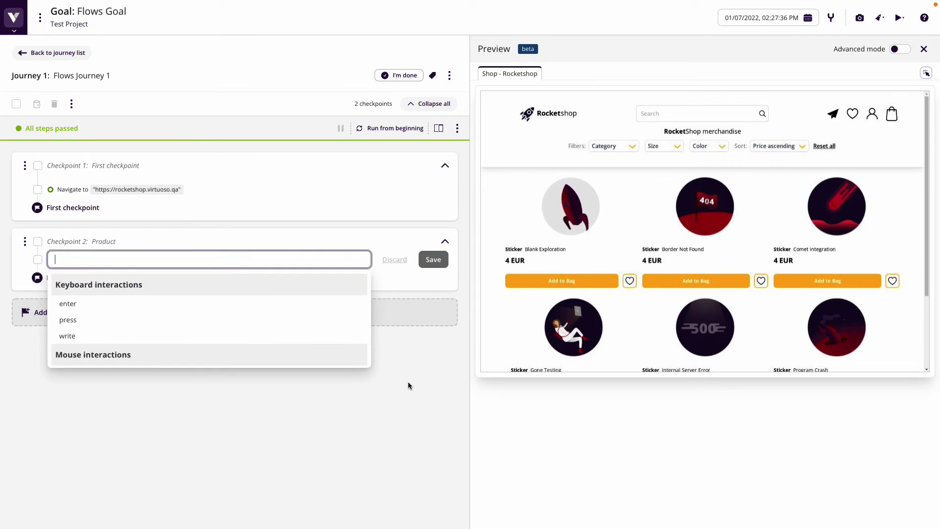
left_click(926, 72)
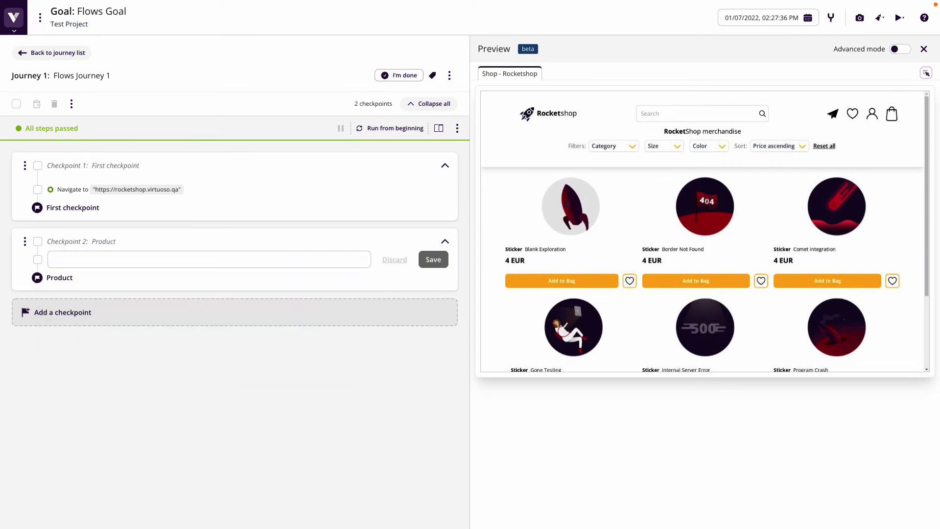
left_click(717, 140)
left_click(735, 146)
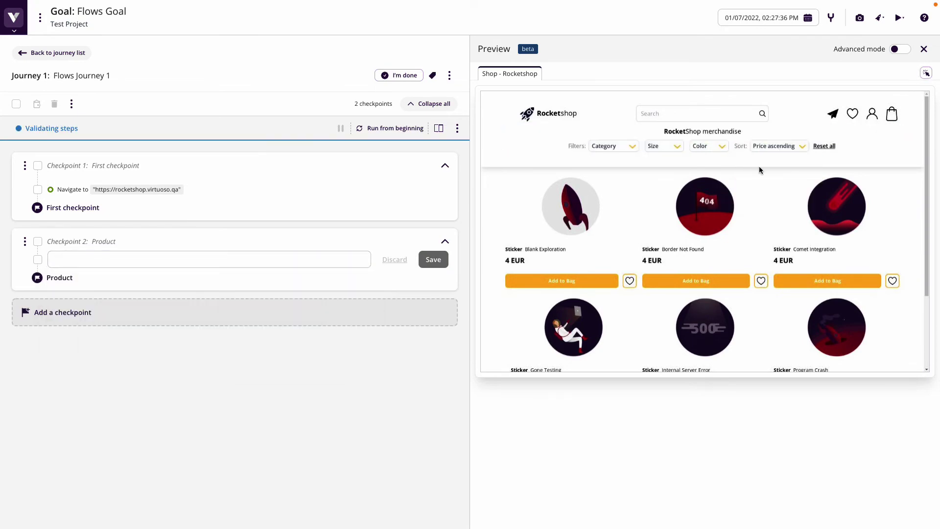
left_click(686, 422)
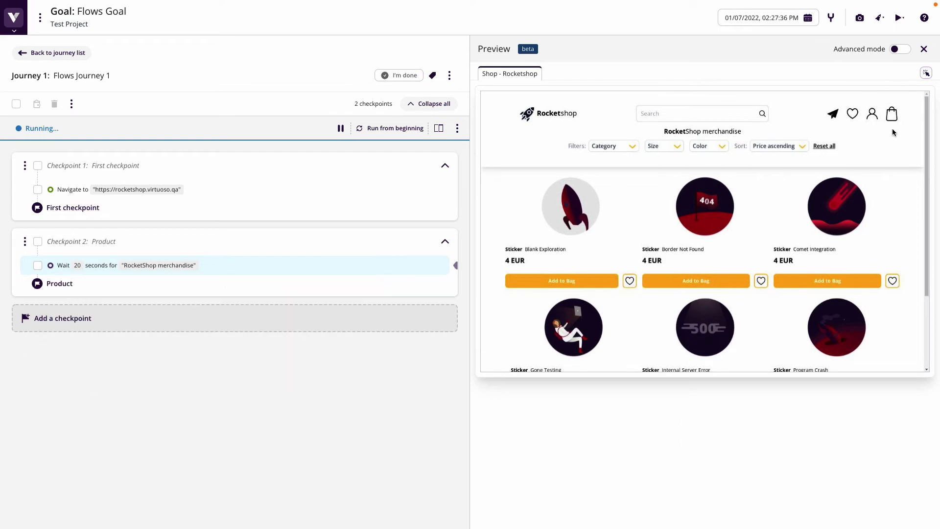
- Store the Comet Integration product name's text in the variable $productname
left_click(927, 73)
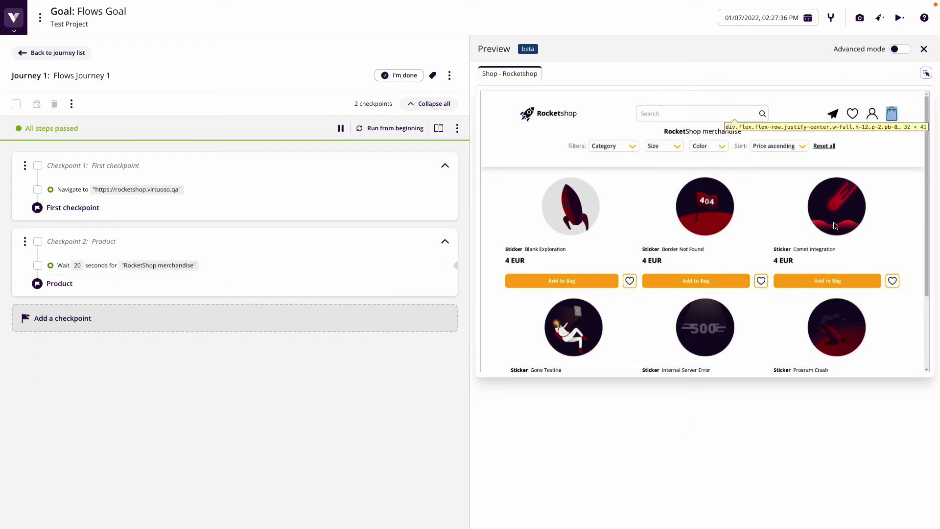
left_click(827, 256)
left_click(844, 292)
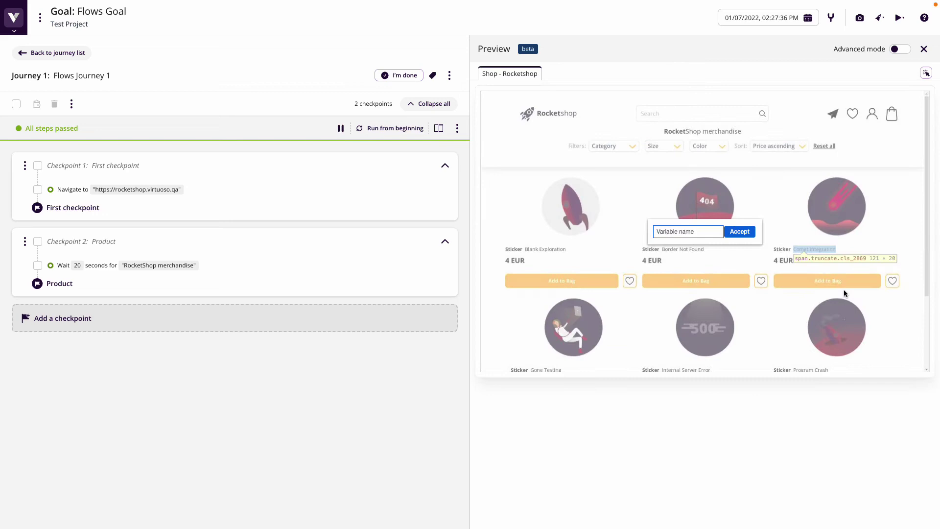
type("productname")
key("Return")
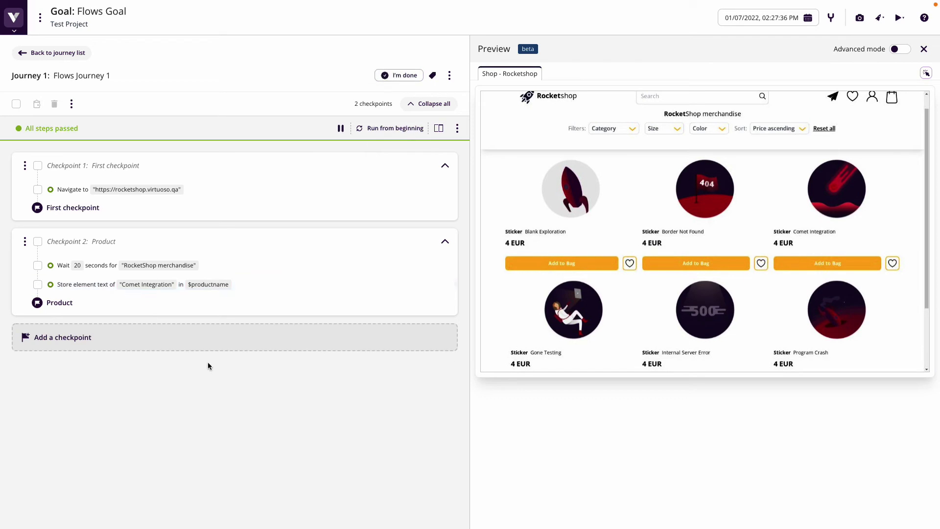
mouse_move(205, 291)
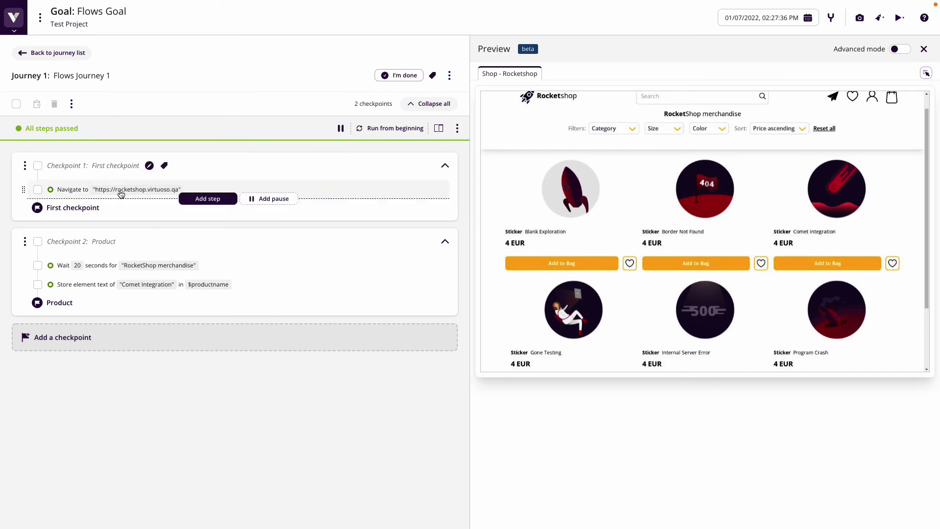
mouse_move(184, 232)
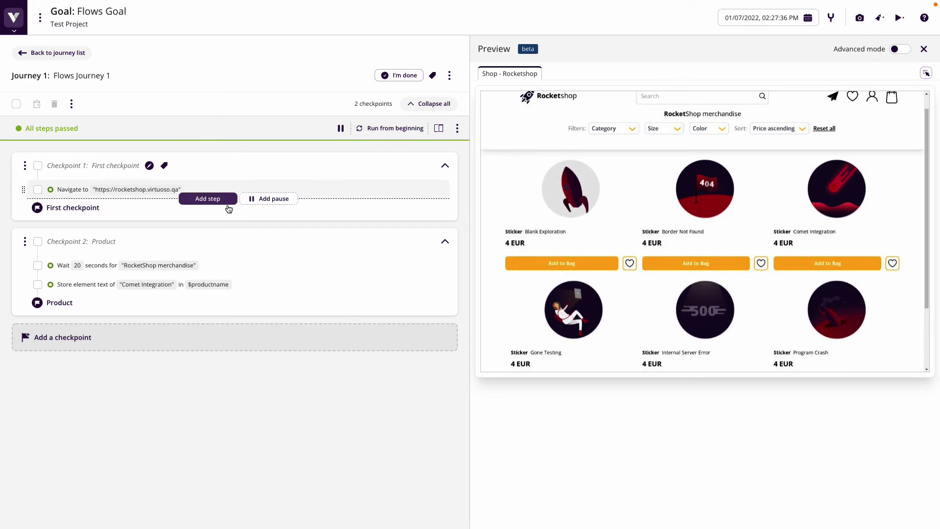
- Start a new journey from the first checkpoint, titled 'Flows Journey 2'
left_click(262, 222)
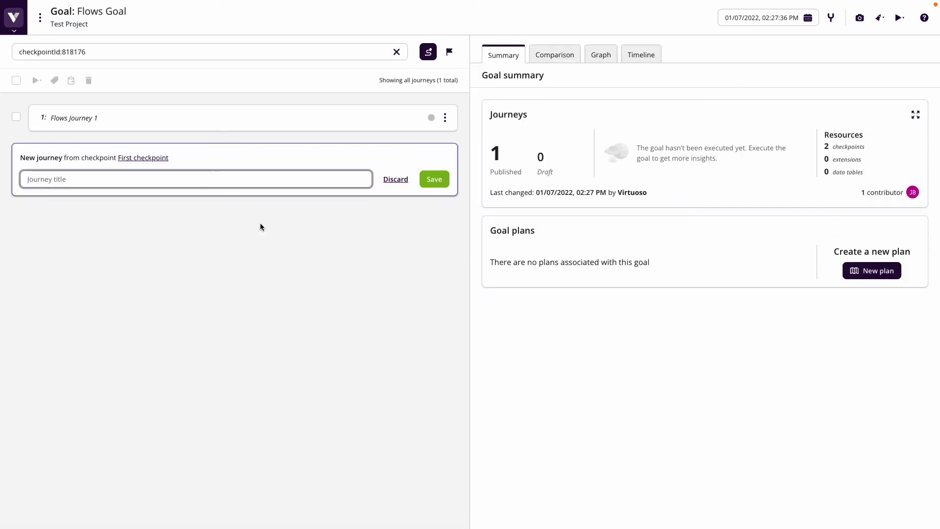
type("Flows Journey 2")
key("Return")
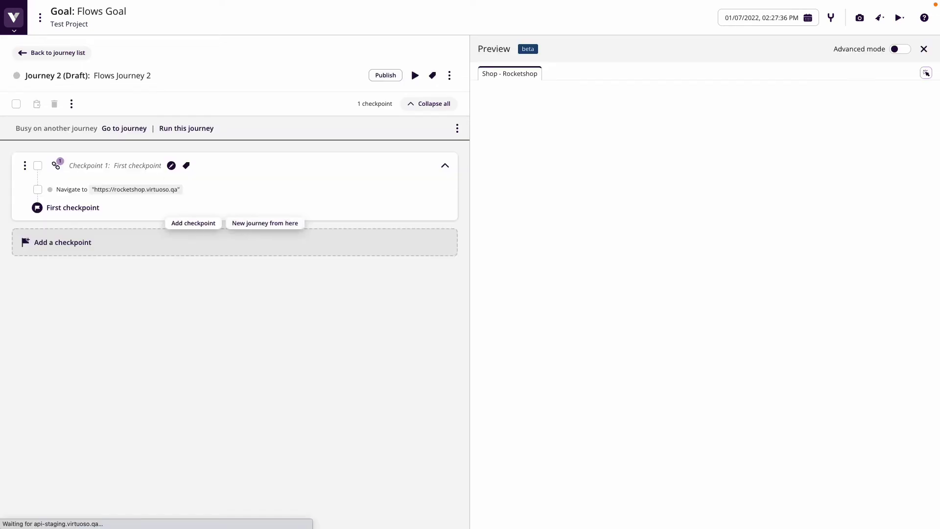
- Add a checkpoint named 'Look for product'
left_click(190, 224)
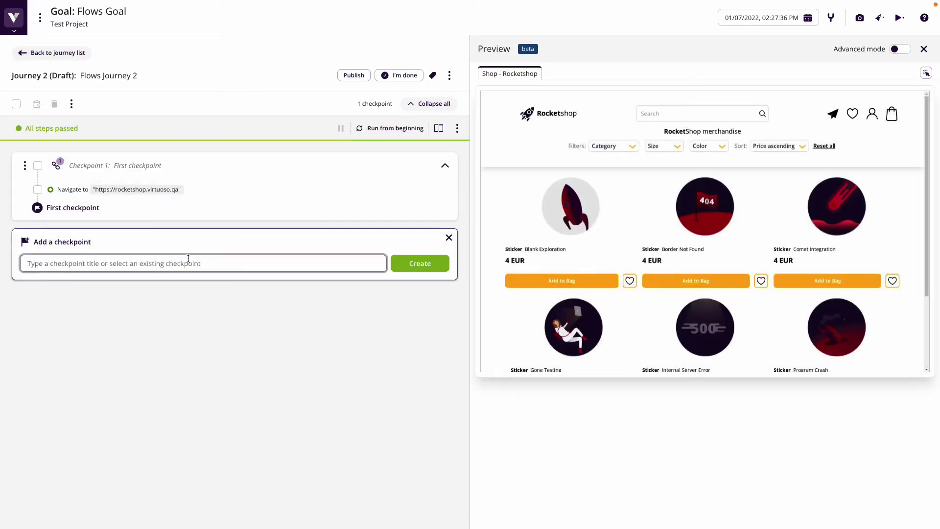
type("Loo")
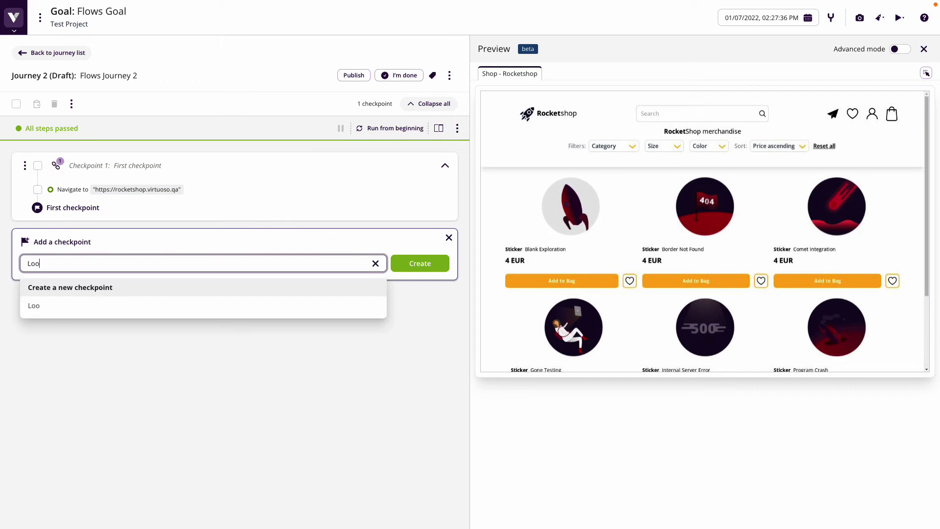
type("k for pro")
key("BackSpace")
type("rodu")
key("Return")
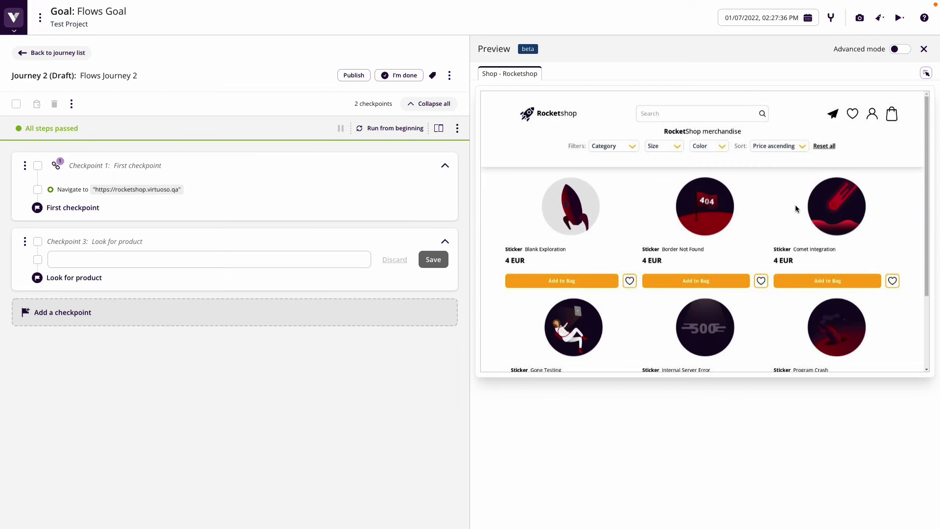
- Add a wait for the RocketShop merchandise heading and a 'Look for element $productname' step
left_click(926, 73)
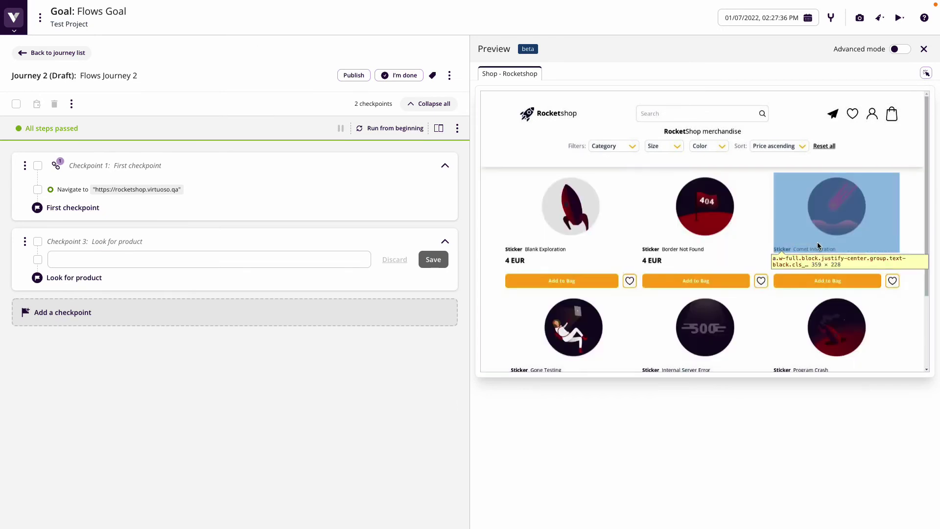
left_click(725, 133)
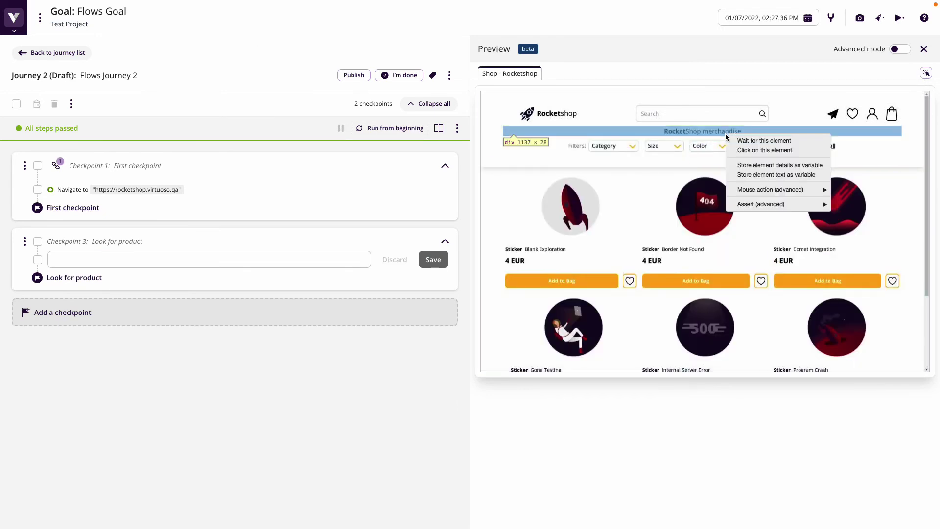
left_click(753, 151)
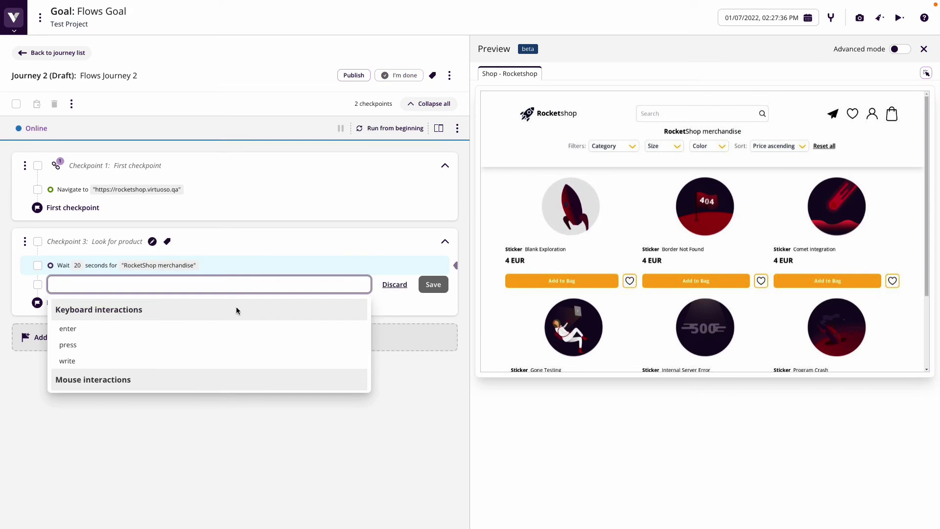
type("Look for")
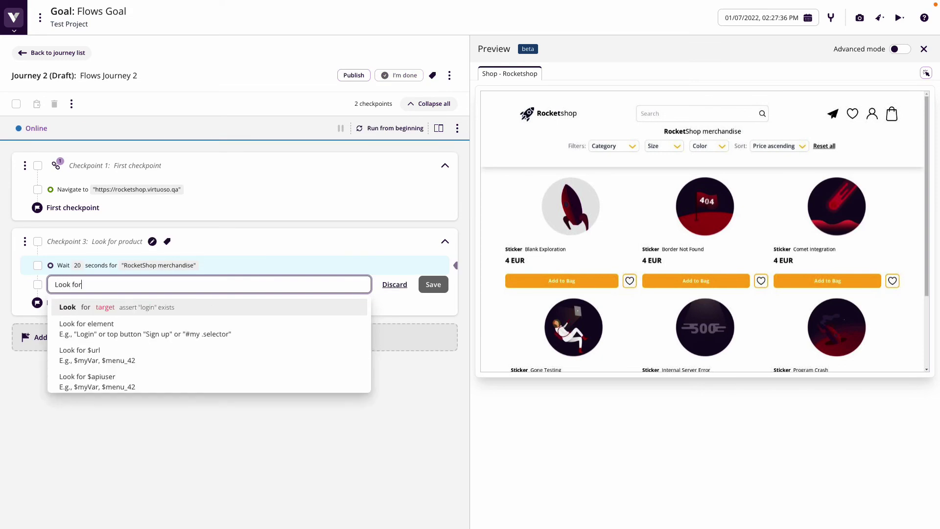
type(" element $productname")
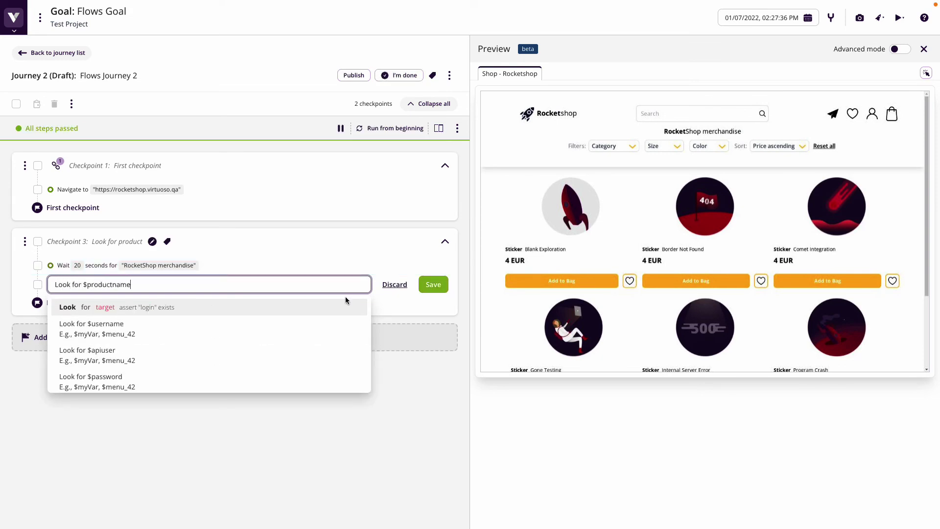
left_click(433, 284)
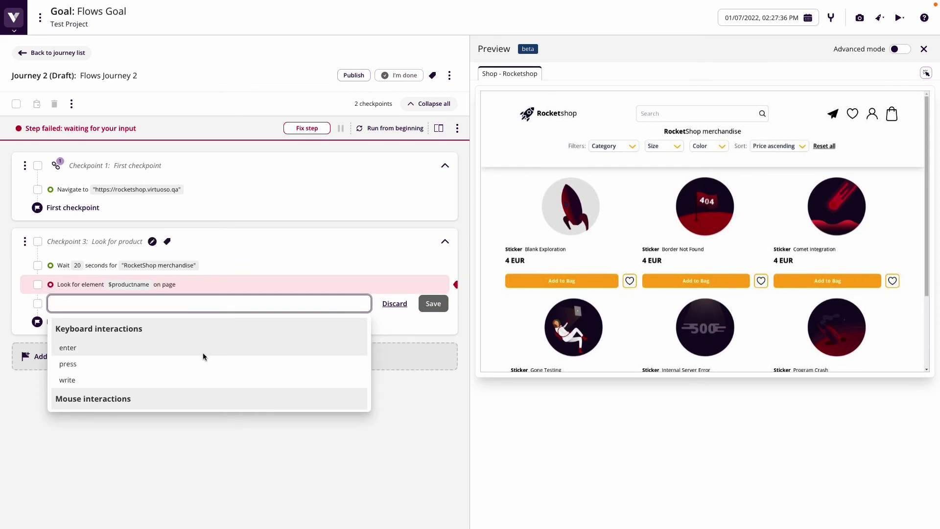
left_click(357, 510)
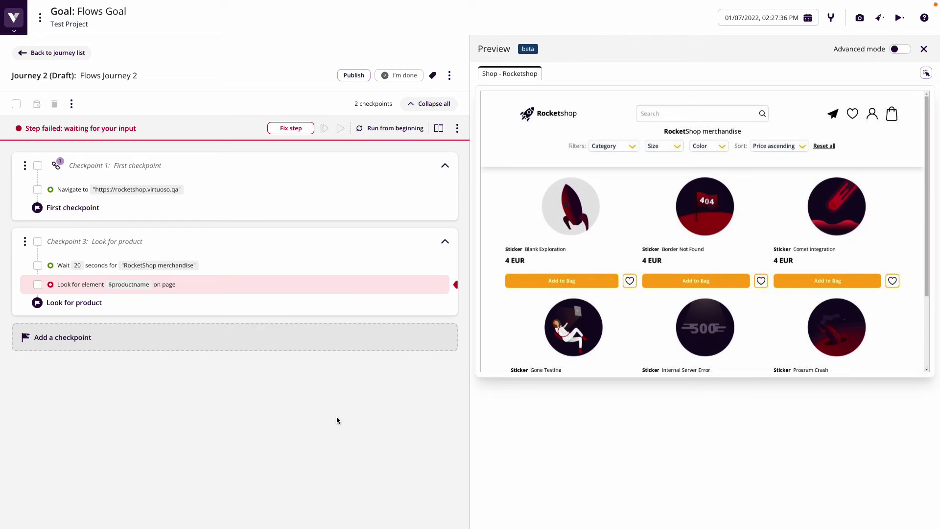
- Publish Flows Journey 2, review Flows Journey 1, then reopen Flows Journey 2
left_click(361, 77)
left_click(66, 54)
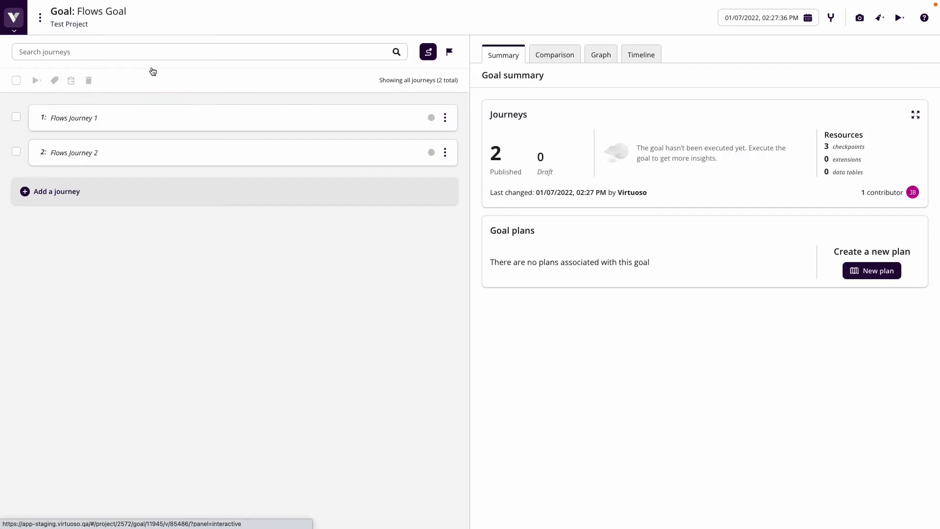
left_click(191, 120)
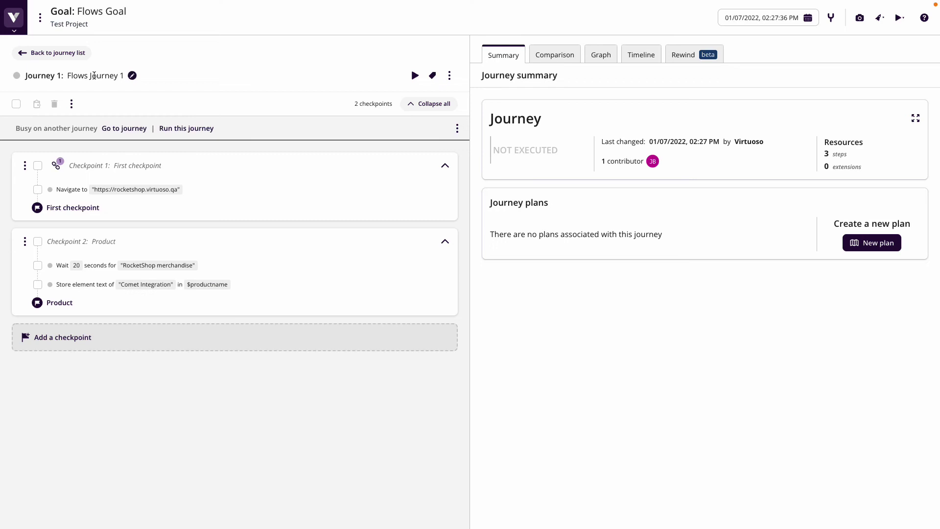
mouse_move(186, 324)
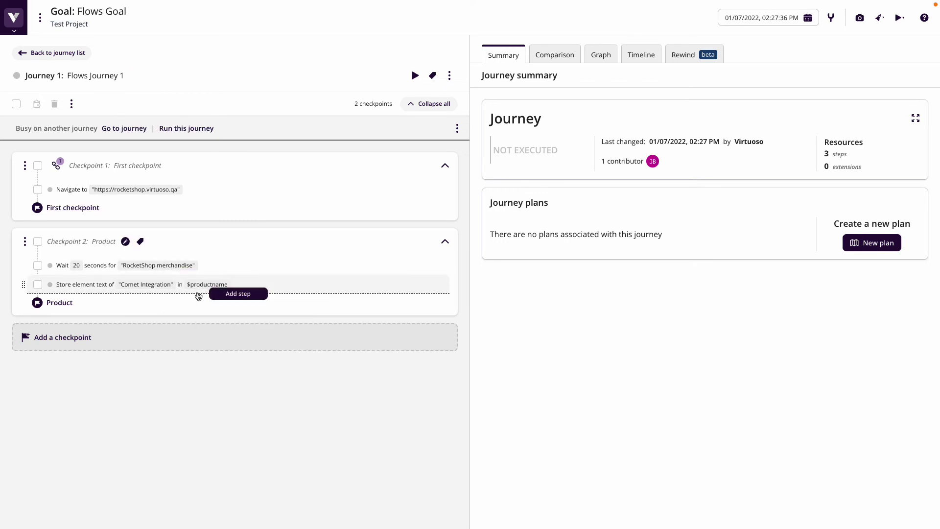
left_click(73, 53)
left_click(177, 154)
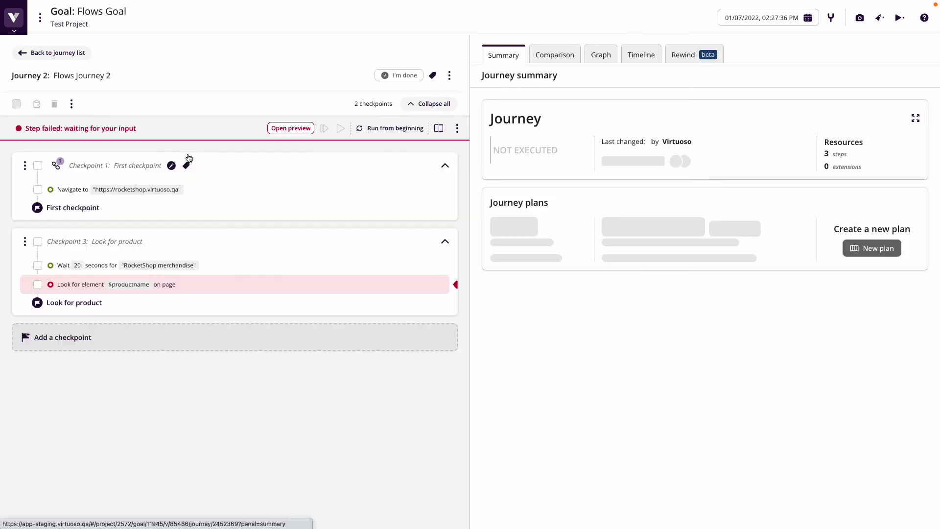
- Create a new empty flow from the project's Manage Flows page
left_click(14, 34)
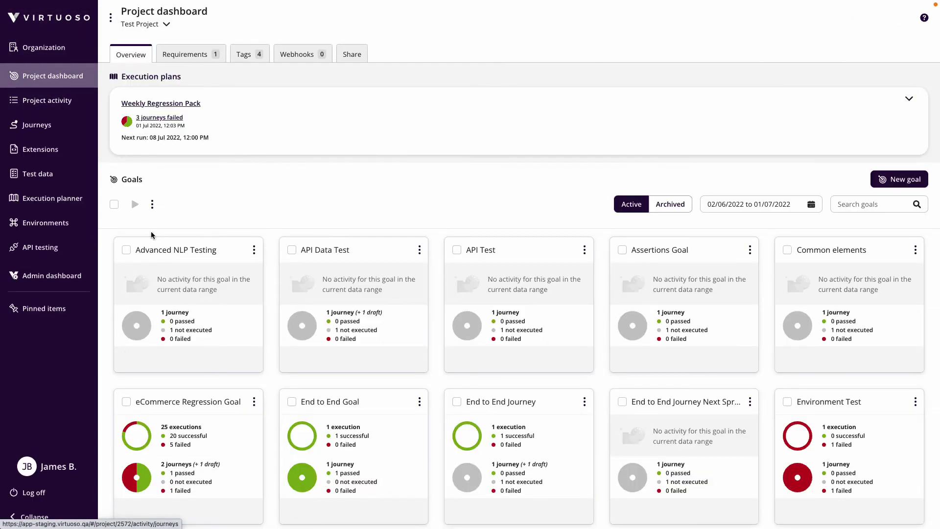
left_click(110, 18)
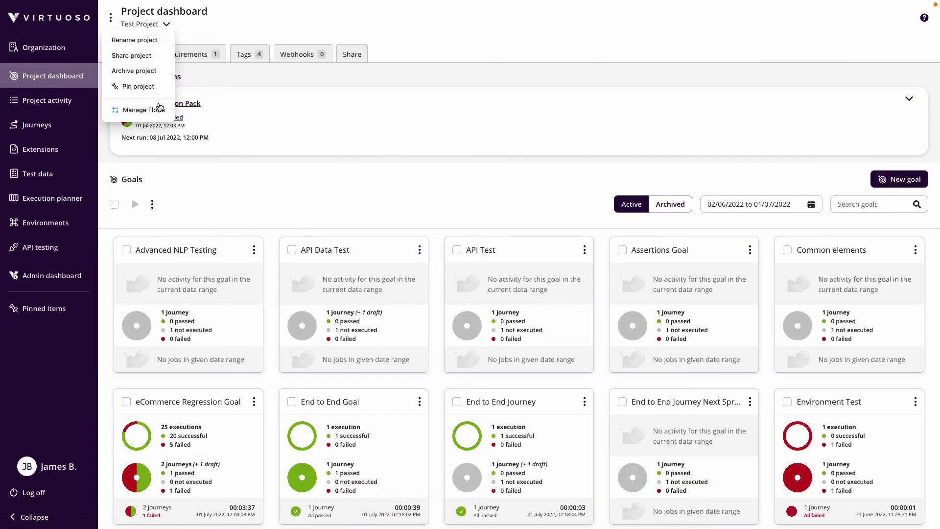
left_click(144, 109)
left_click(348, 72)
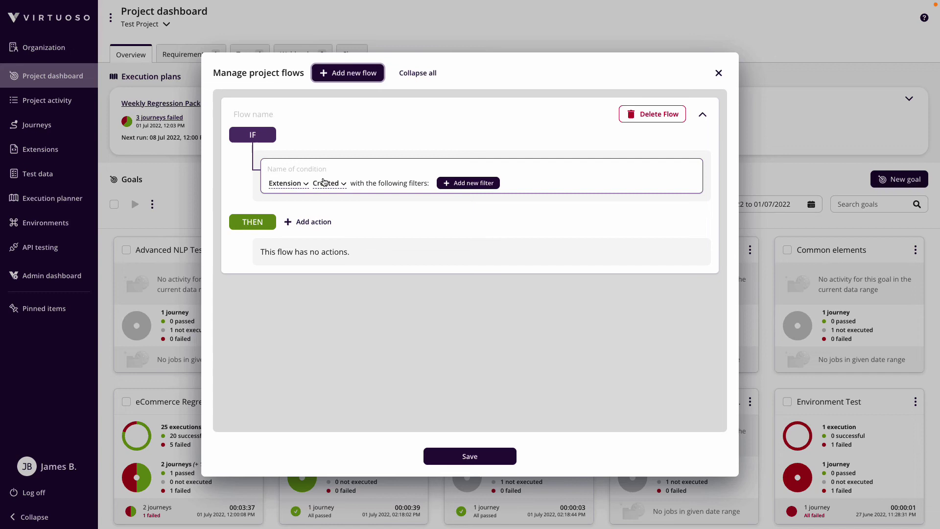
- Trigger the flow on Journey Executed filtered to journey name 'Flows Journey 1', and add an action
left_click(303, 184)
left_click(294, 231)
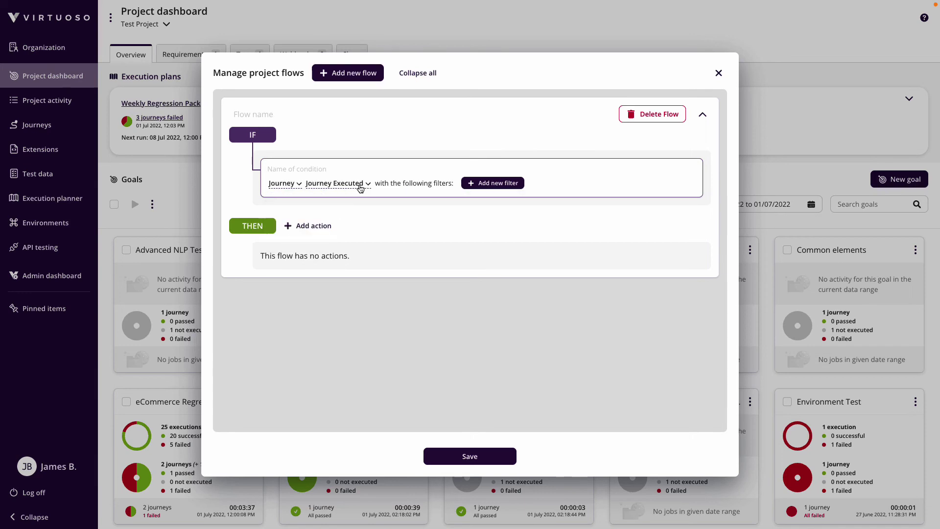
left_click(478, 183)
left_click(339, 205)
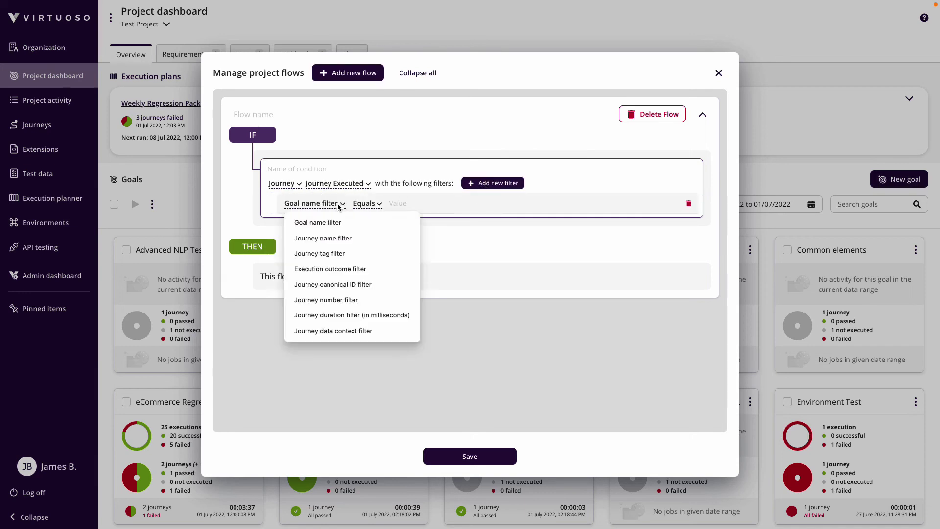
left_click(323, 238)
left_click(417, 204)
type("F")
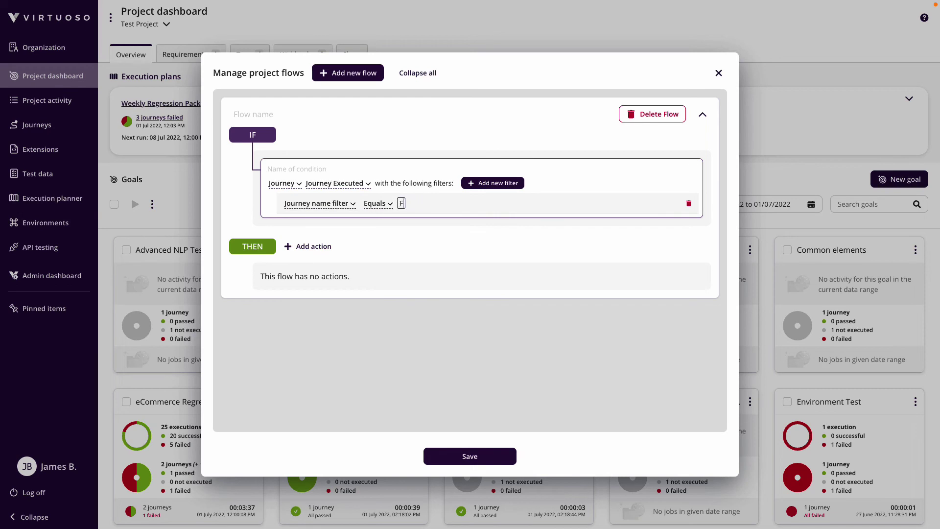
type("lows Journey 1")
left_click(474, 321)
left_click(300, 246)
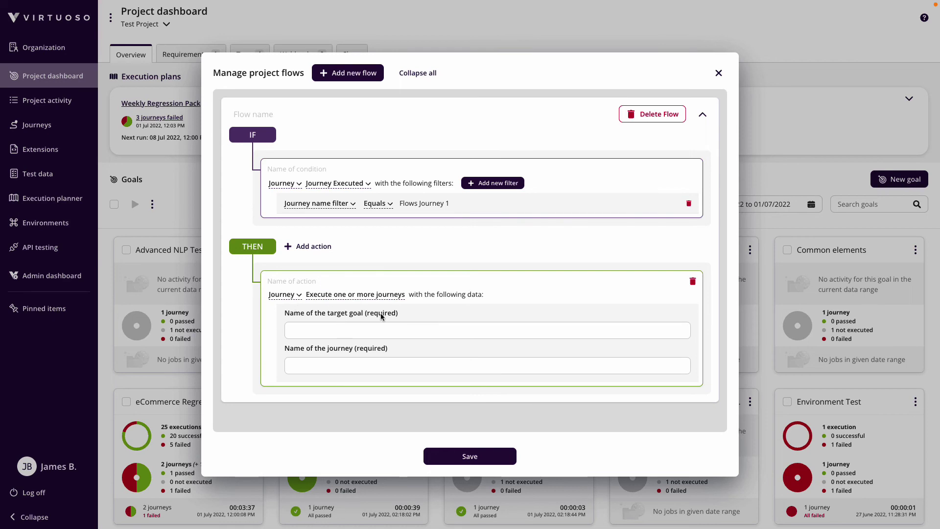
- Set the action's target goal to 'Flows Goal' and its journey to 'Flows Journey 2'
left_click(369, 331)
scroll(392, 331, "down", 2)
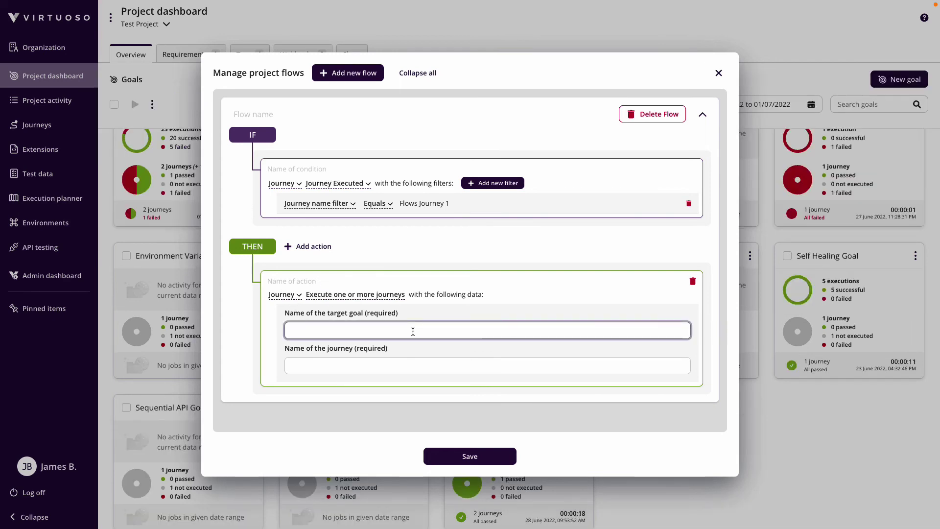
type("Flows Goals")
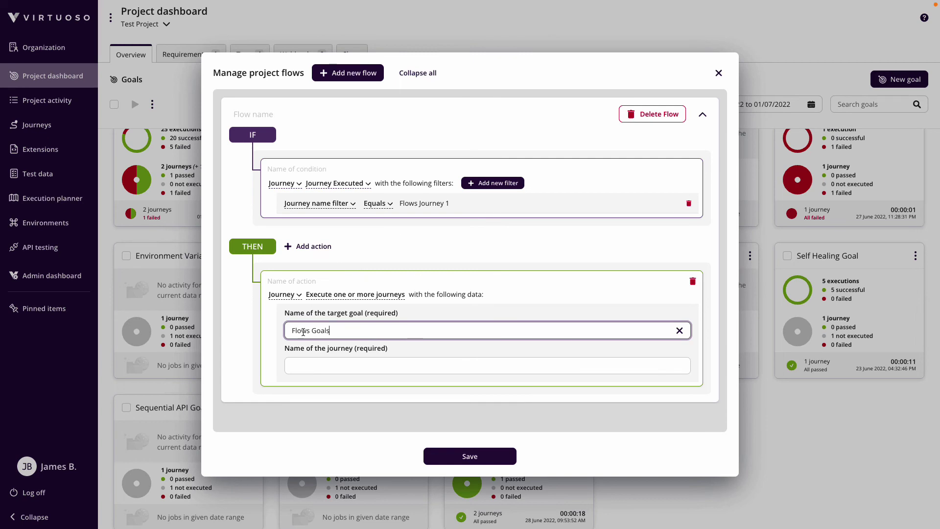
left_click(335, 367)
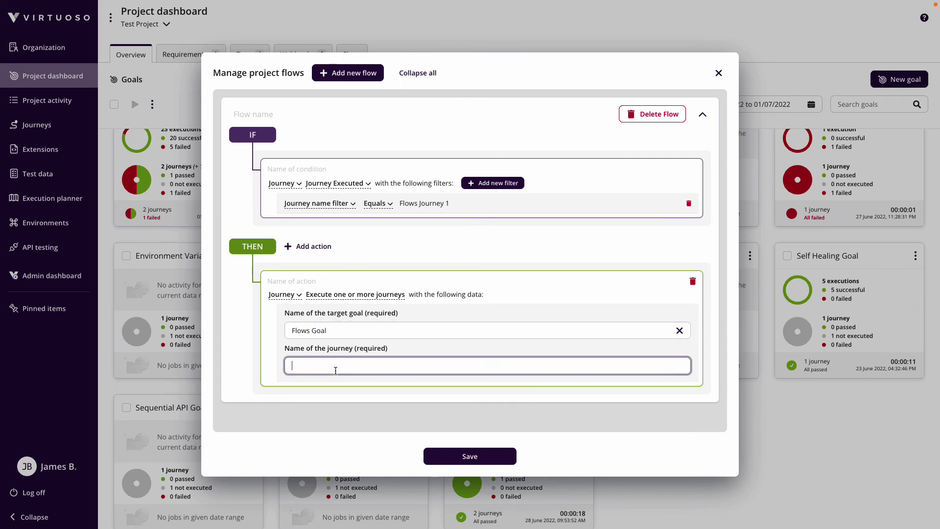
type("FLows Journey 2")
left_click(359, 420)
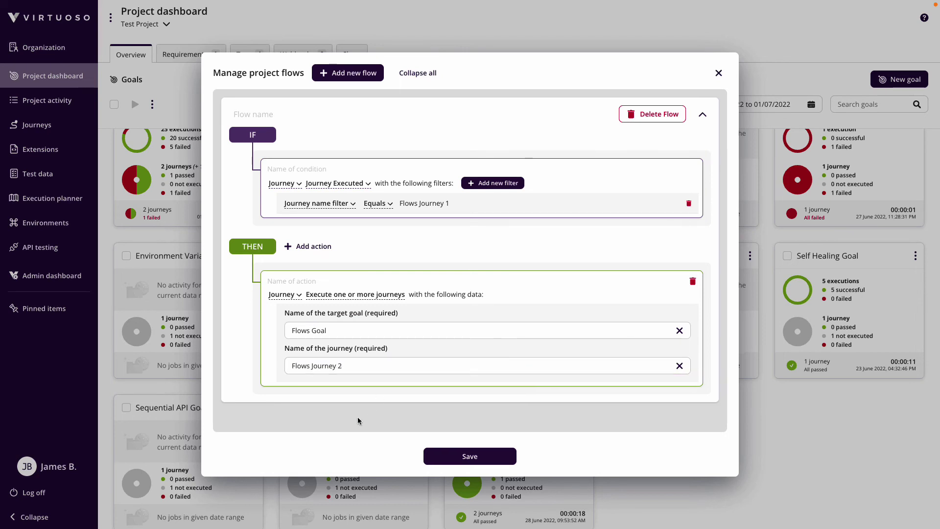
left_click(285, 295)
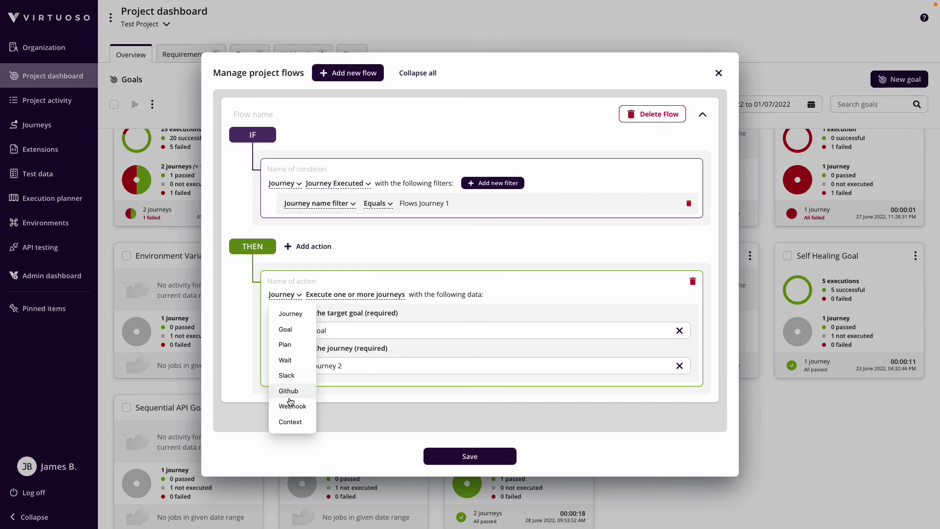
left_click(341, 430)
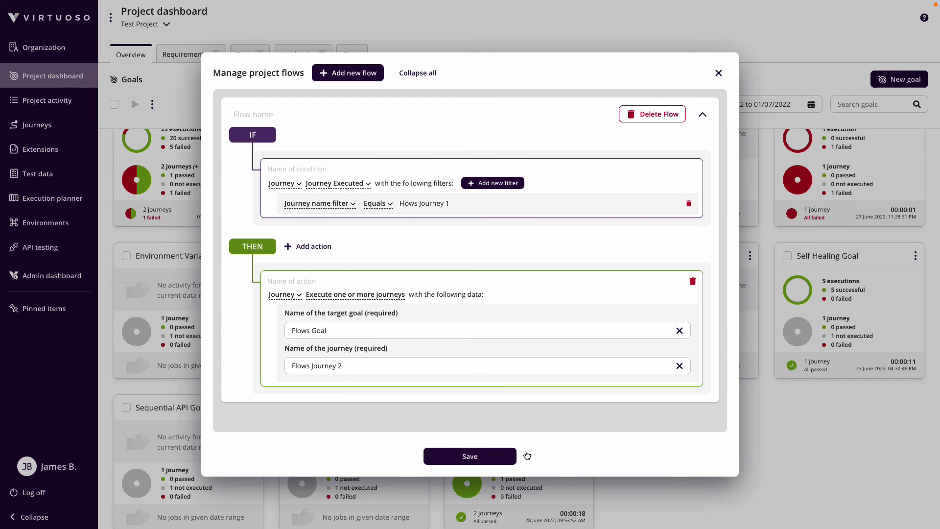
- Save the flow, run Flows Journey 1 from Flows Goal, and view the Project activity jobs
left_click(488, 462)
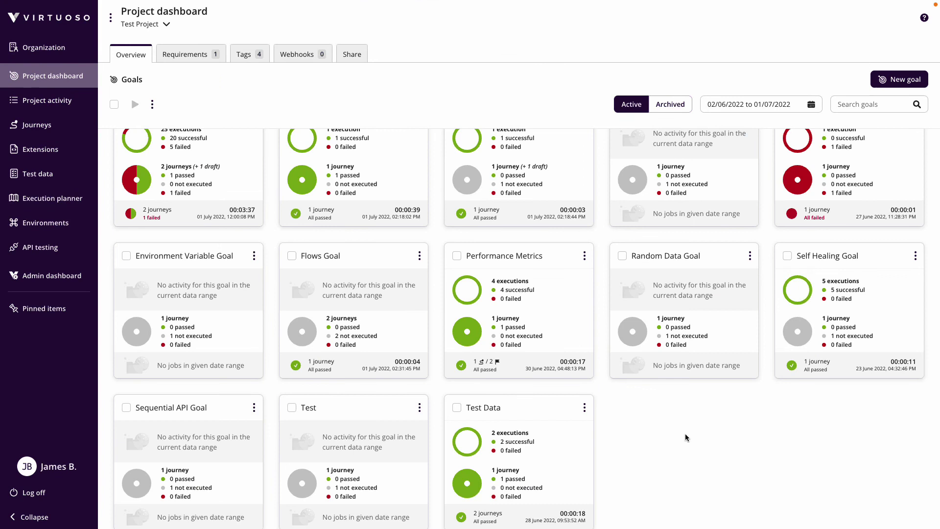
scroll(685, 437, "up", 1)
left_click(321, 279)
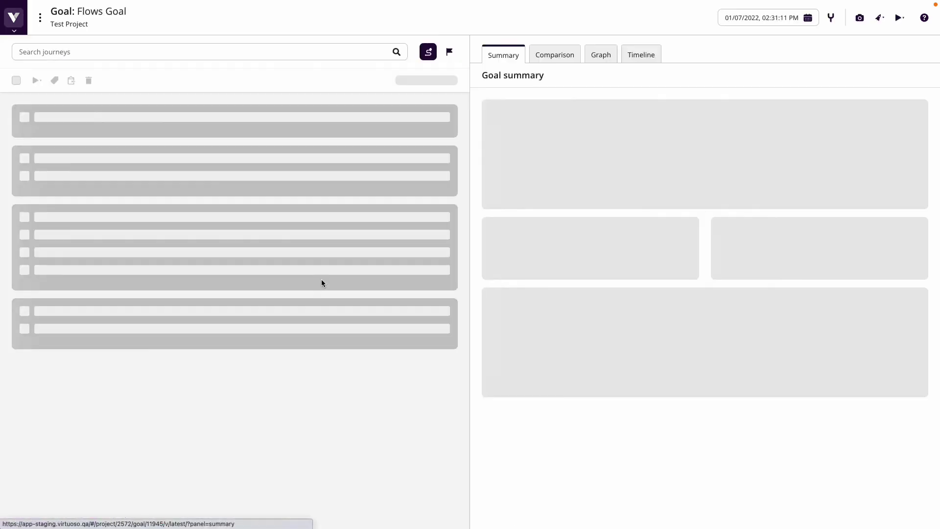
left_click(244, 128)
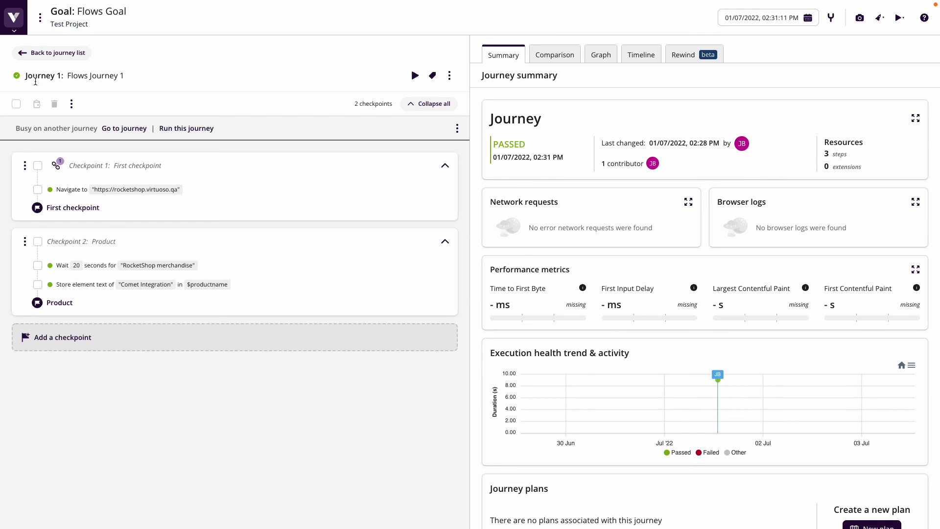
left_click(415, 77)
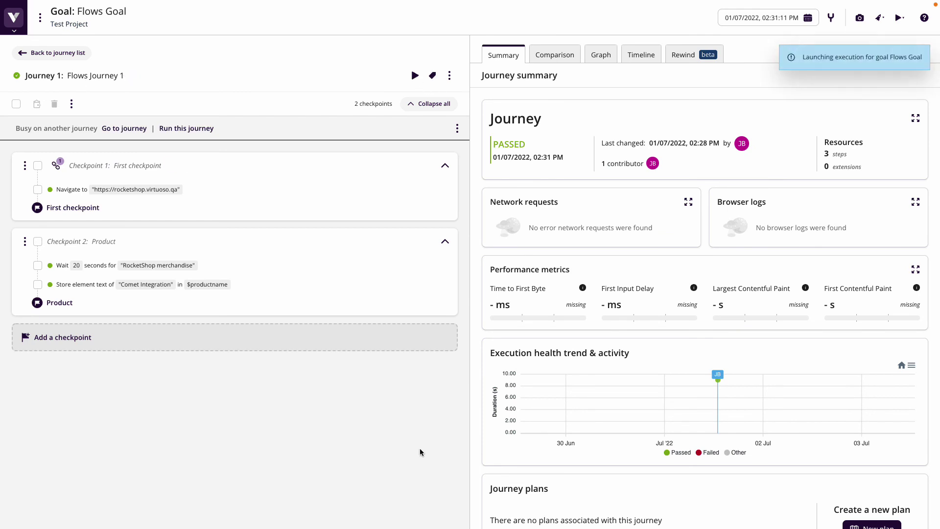
left_click(18, 33)
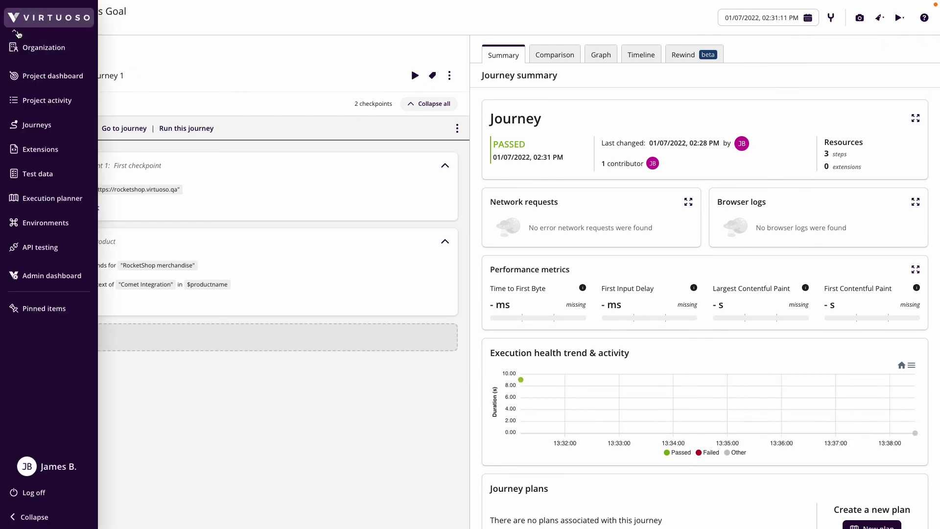
left_click(47, 101)
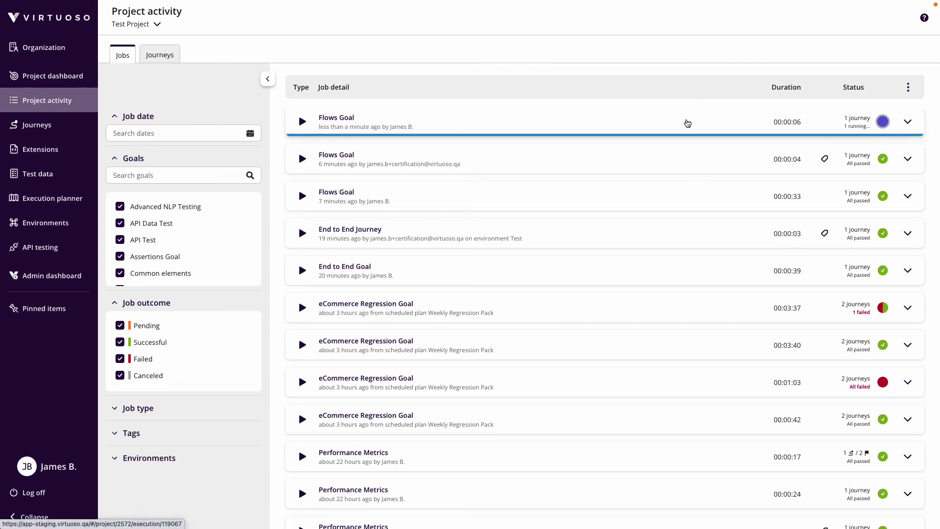
- Check that the Flows Journey 1 run passed, then go back to the Project activity jobs list
left_click(683, 123)
left_click(292, 122)
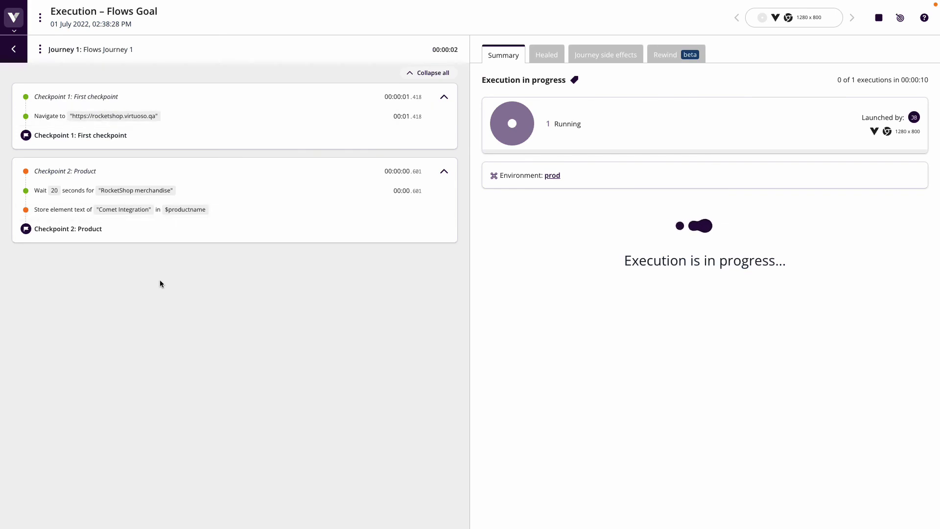
left_click(13, 20)
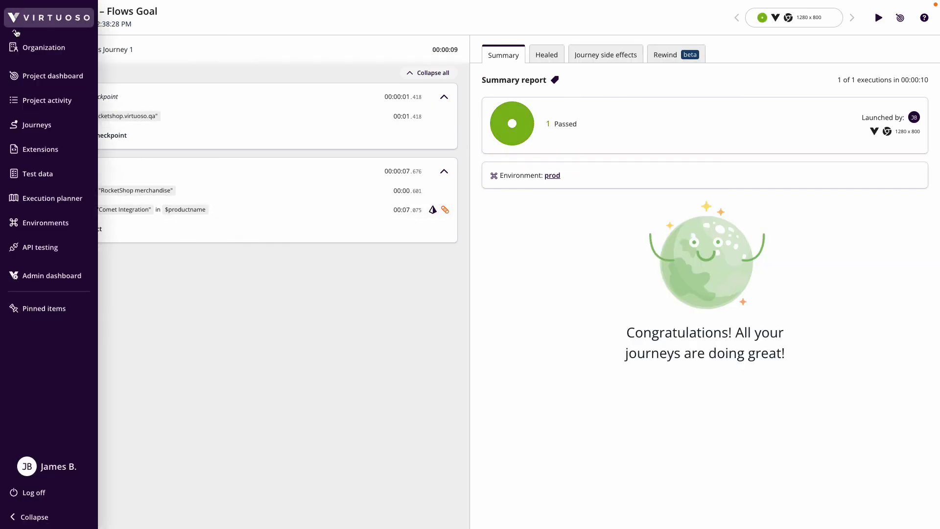
left_click(39, 101)
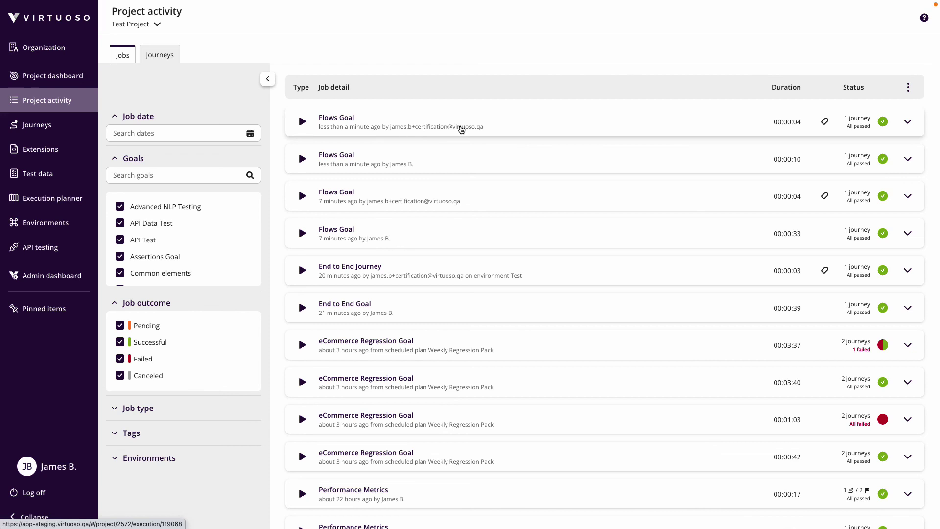
- In the newest Flows Goal job, inspect Flows Journey 2's 'Look for element $productname' step side effects, confirming productname is 'Comet Integration'
left_click(523, 121)
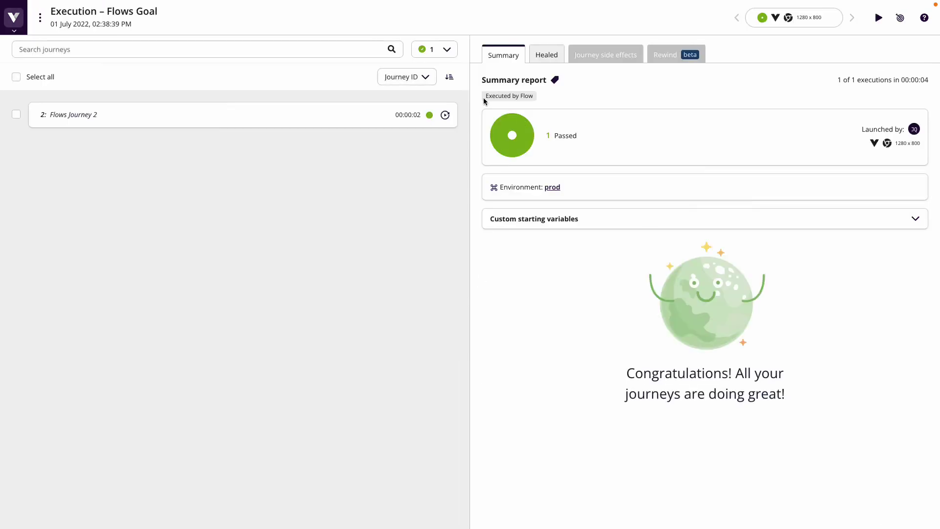
left_click(331, 123)
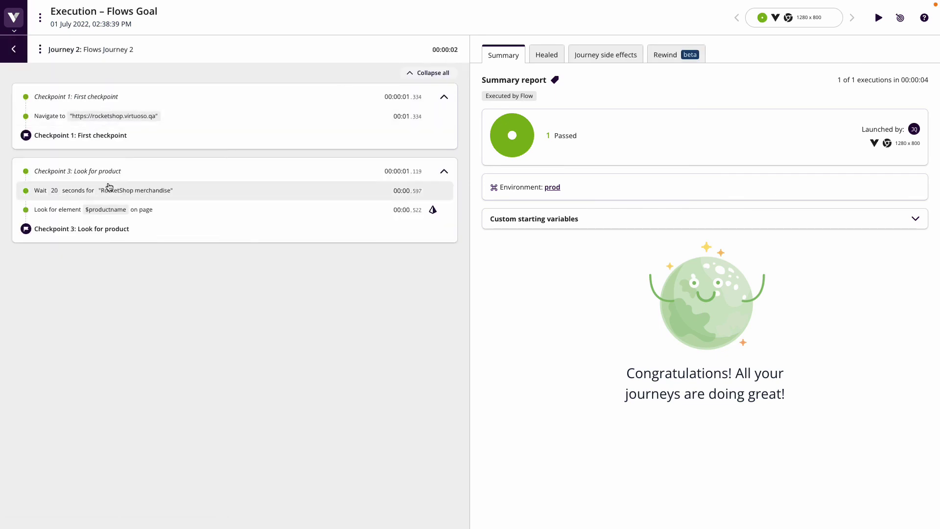
left_click(101, 216)
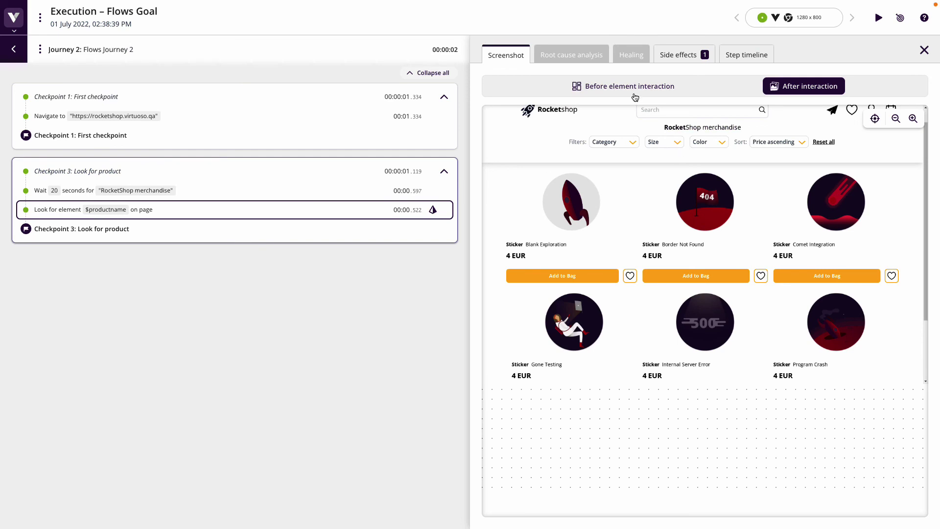
left_click(634, 92)
mouse_move(829, 248)
left_click(690, 54)
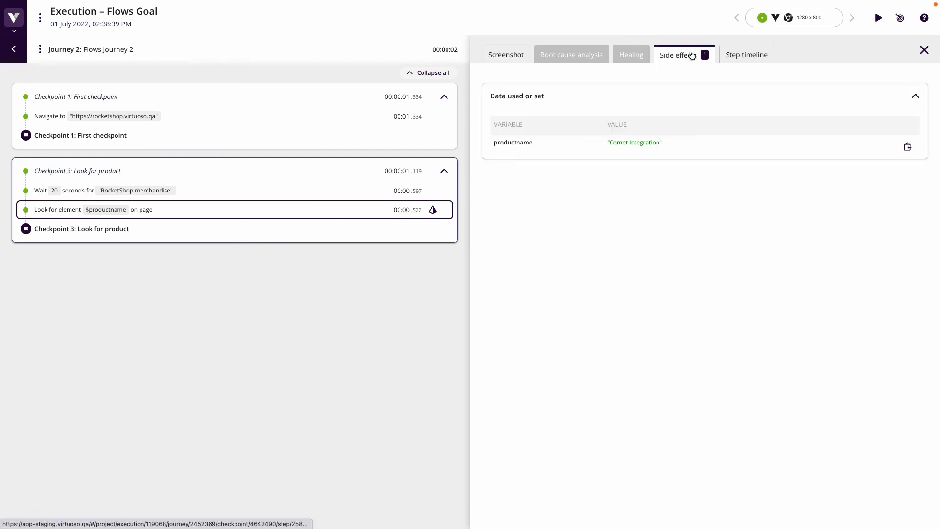